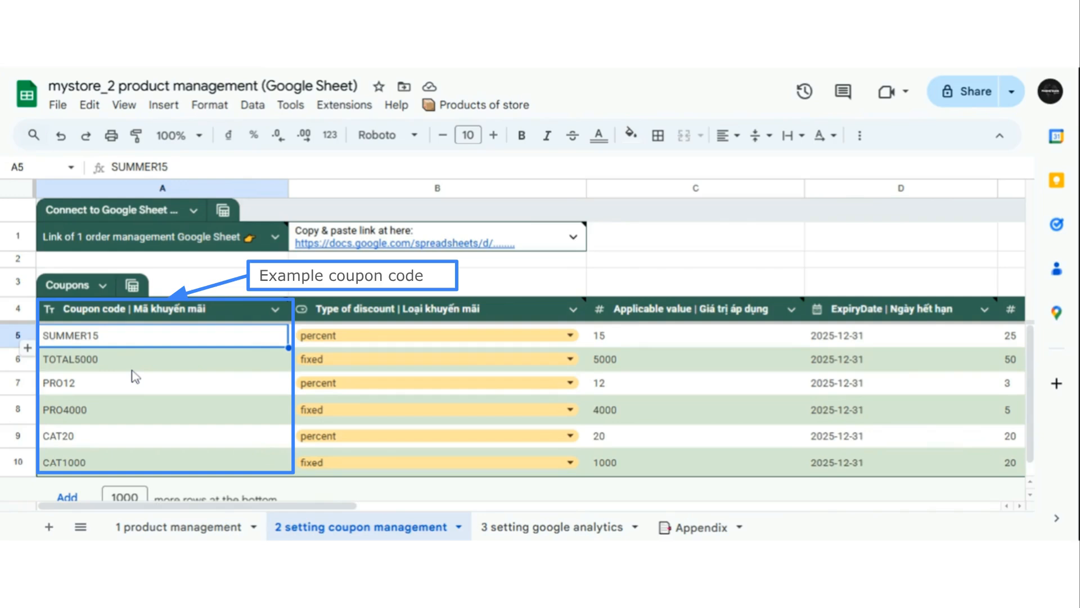
Review the example coupon codes listed in the Coupons table.
{"action": "left_click", "coordinate": [225, 289]}
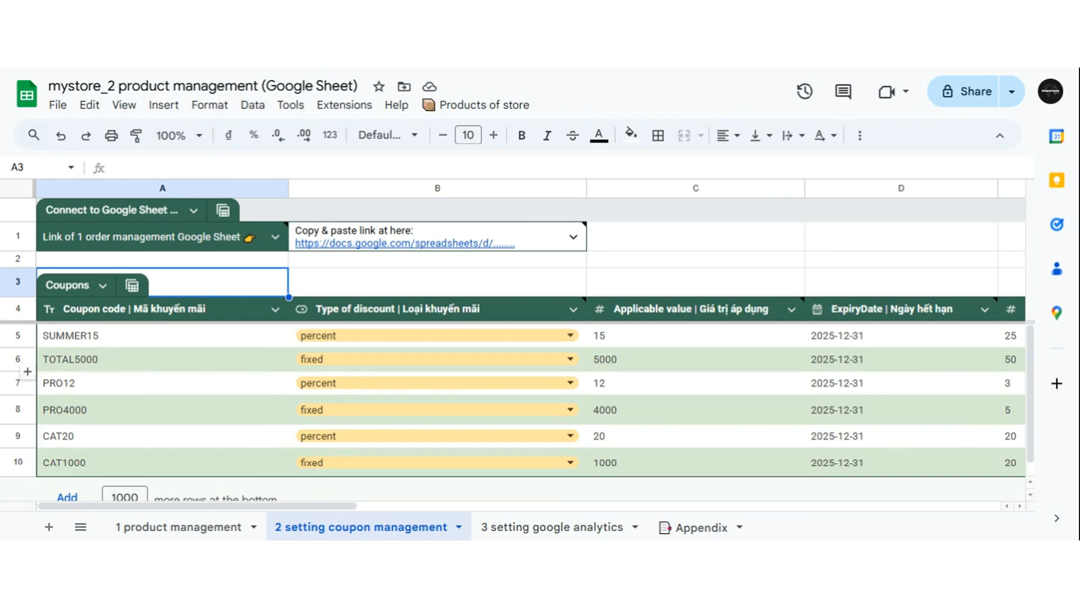
{"action": "left_click", "coordinate": [124, 356]}
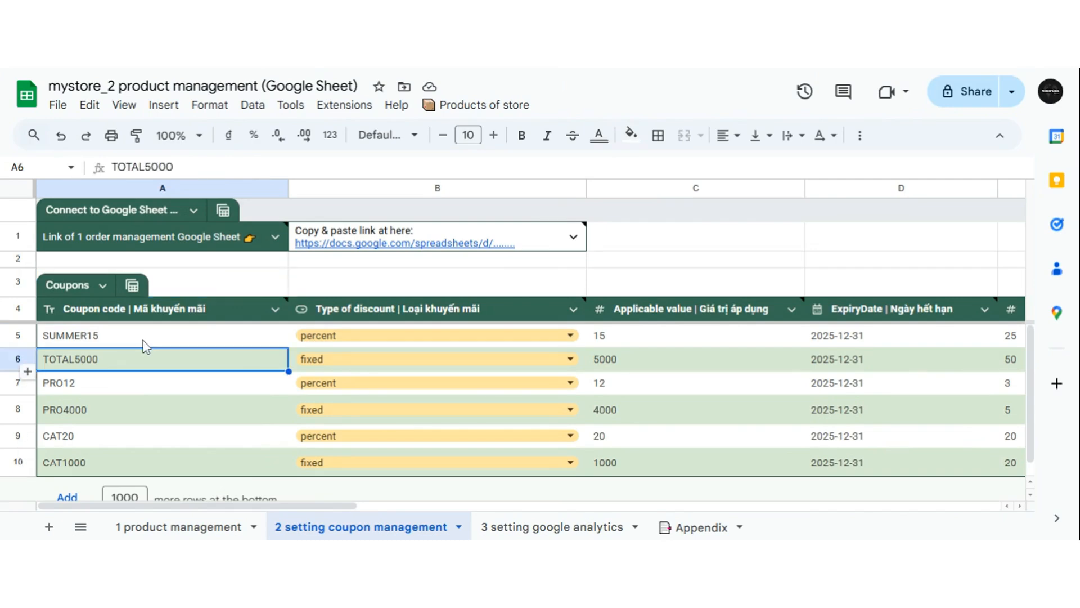
{"action": "left_click", "coordinate": [143, 341]}
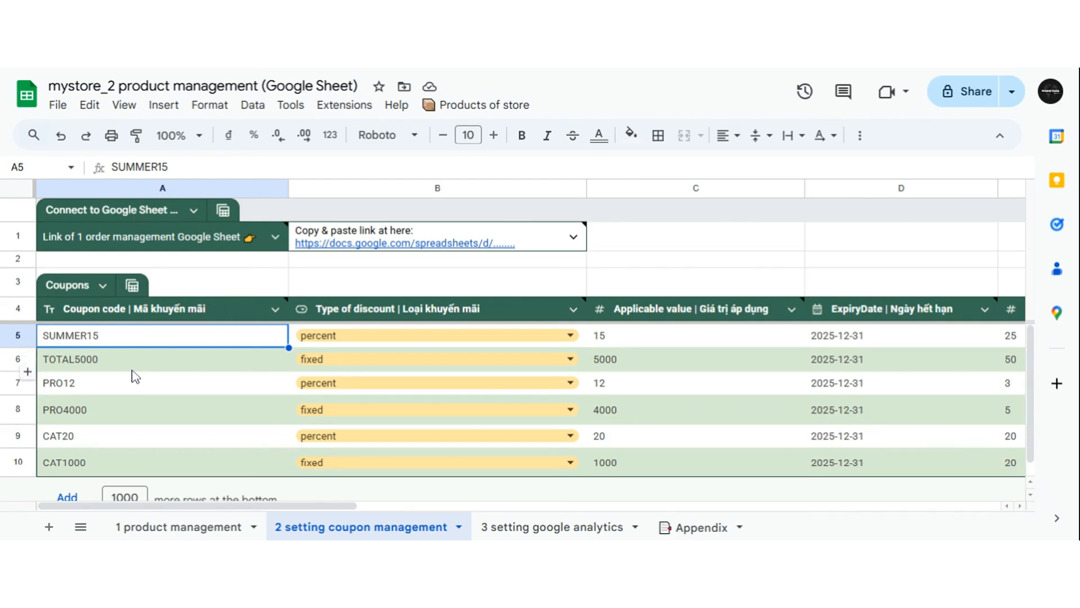
{"action": "left_click", "coordinate": [137, 388]}
{"action": "left_click", "coordinate": [135, 402]}
{"action": "left_click", "coordinate": [135, 439]}
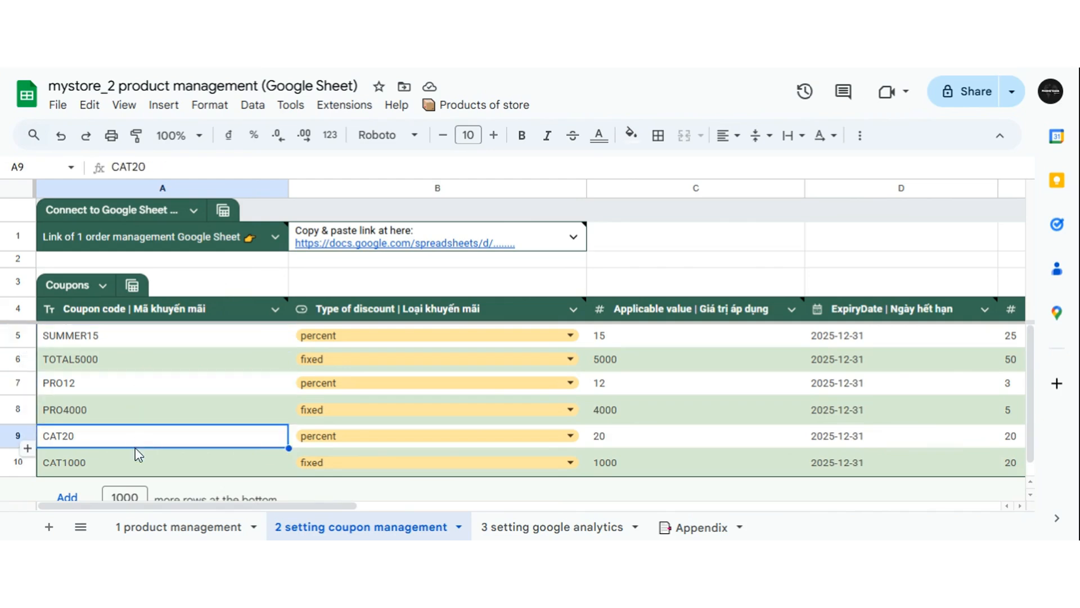
{"action": "left_click", "coordinate": [143, 459]}
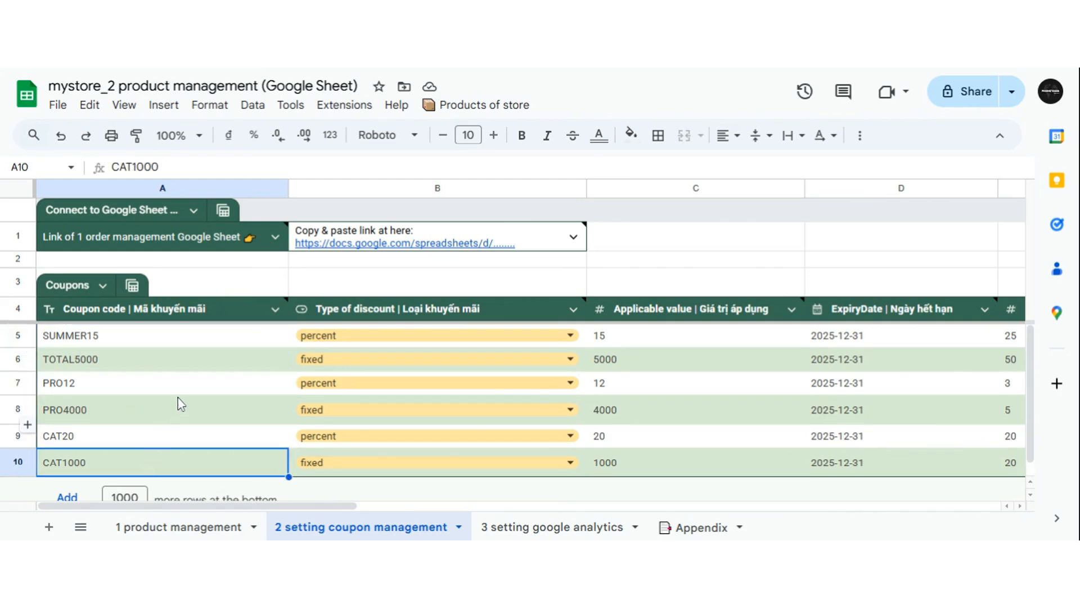
Add a new coupon row with the coupon code MYCOUPON123.
{"action": "scroll", "coordinate": [180, 403], "scroll_direction": "down", "scroll_amount": 1}
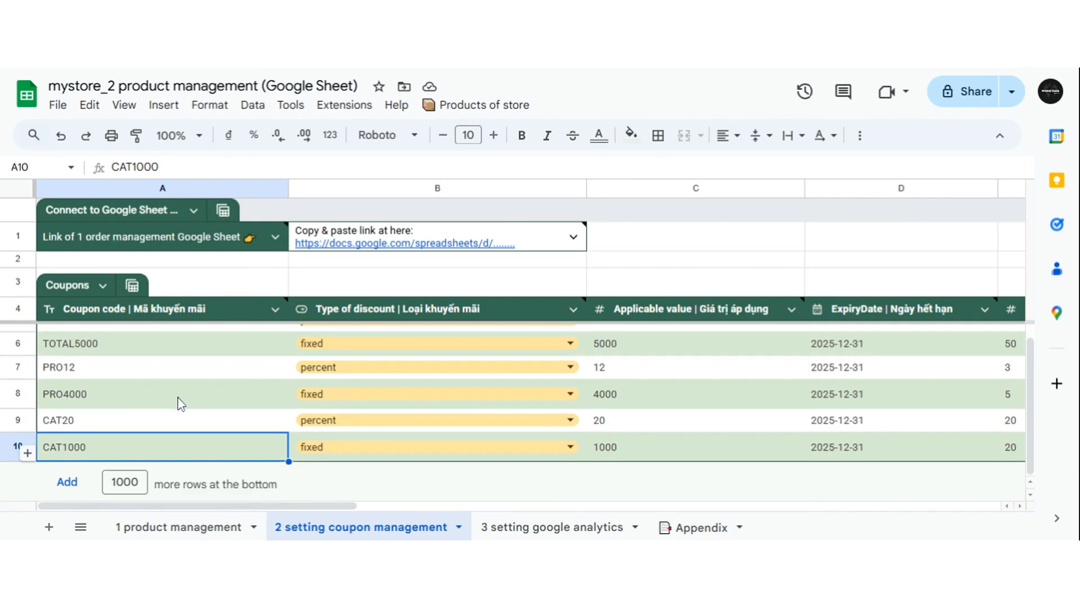
{"action": "left_click", "coordinate": [27, 453]}
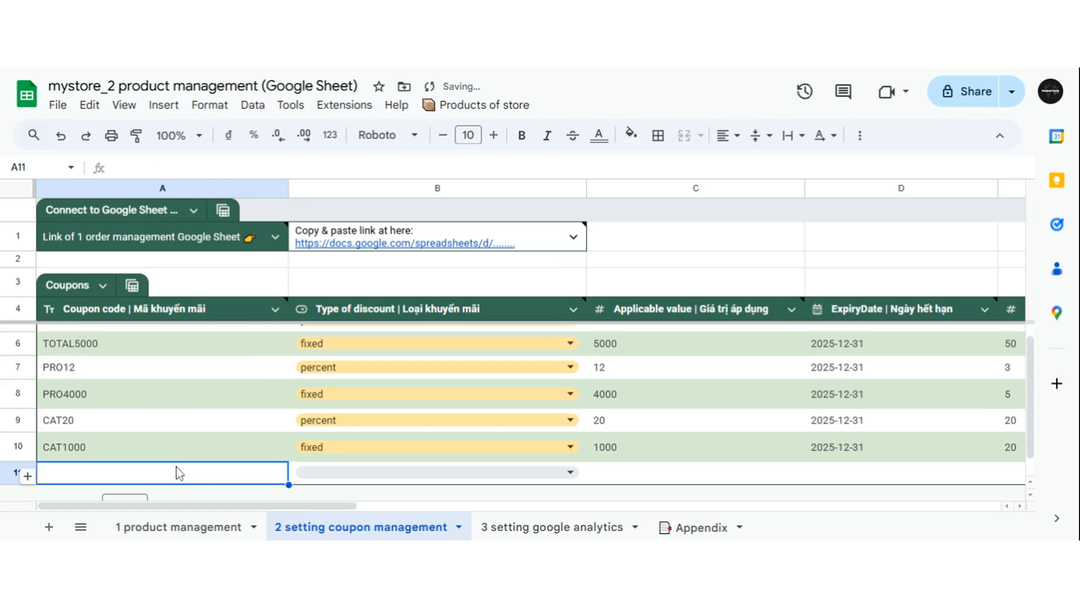
{"action": "type", "text": "M"}
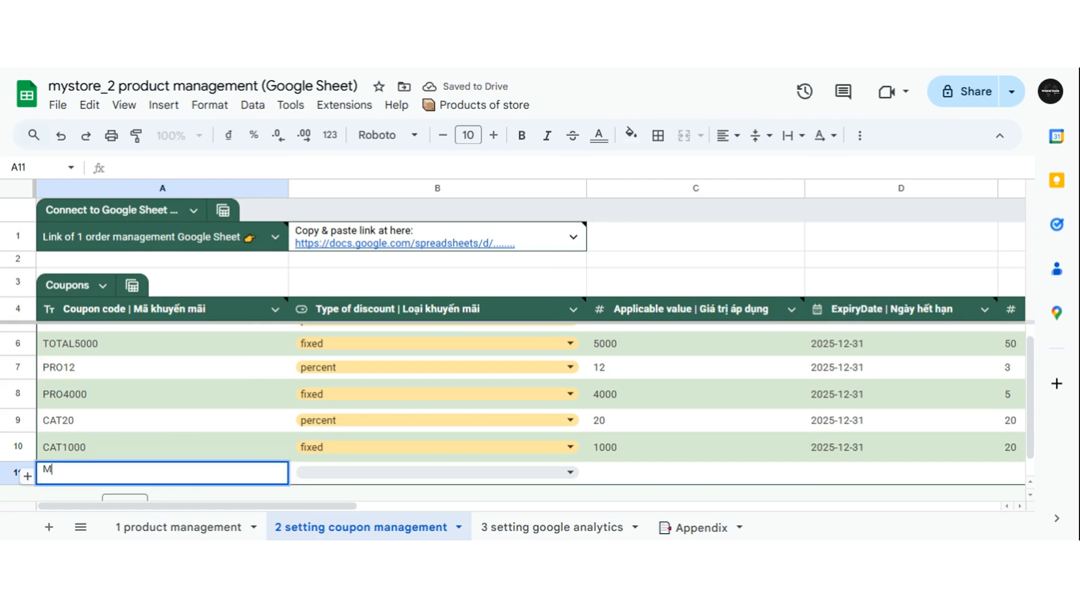
{"action": "type", "text": "YCOUPON123"}
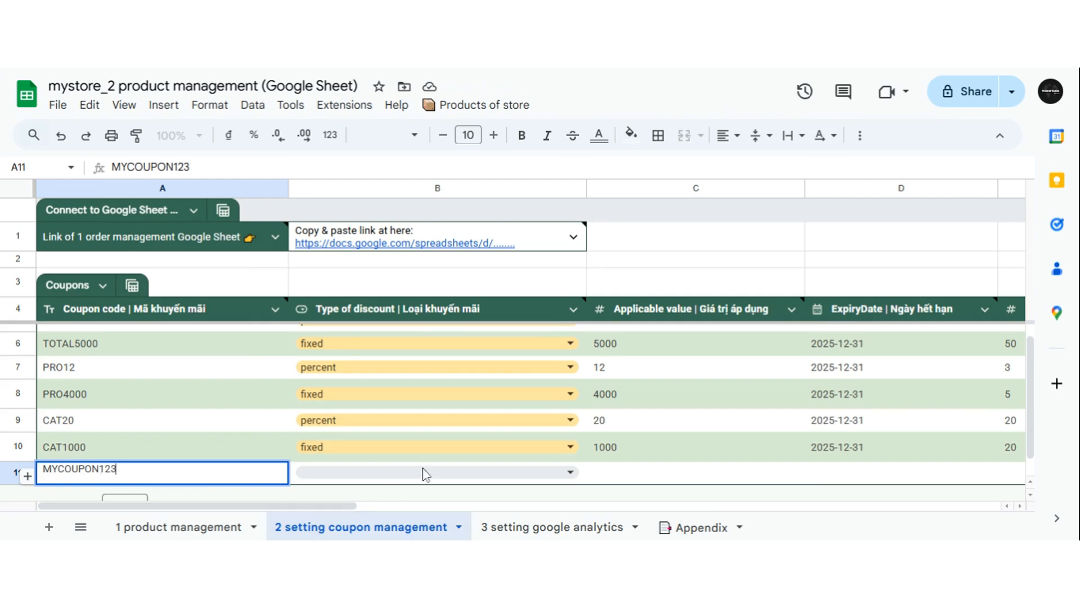
Set the new coupon's type of discount to percent.
{"action": "left_click", "coordinate": [570, 473]}
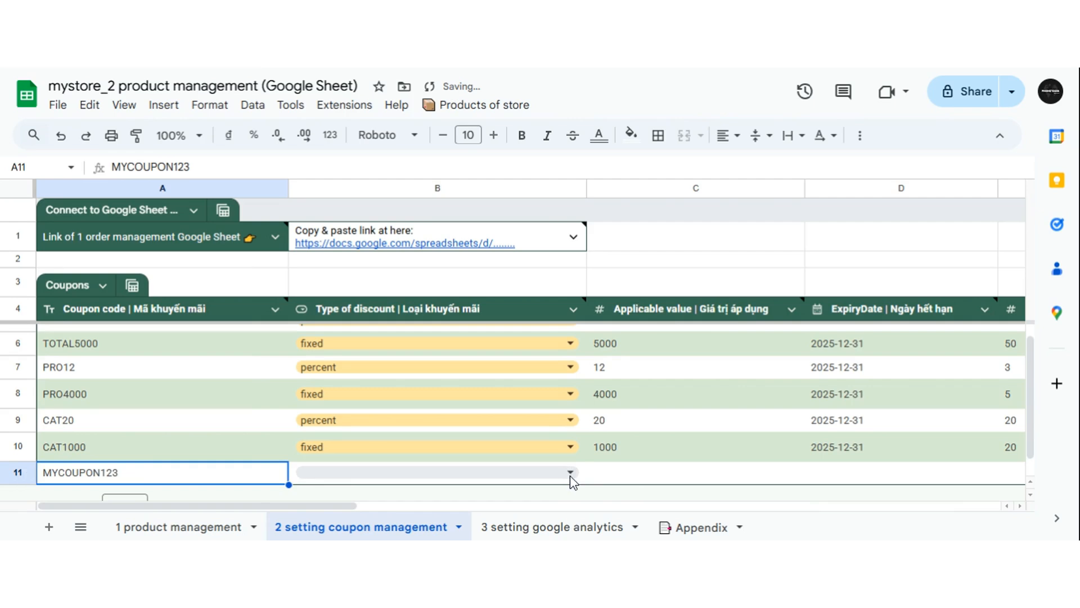
{"action": "left_click", "coordinate": [569, 475]}
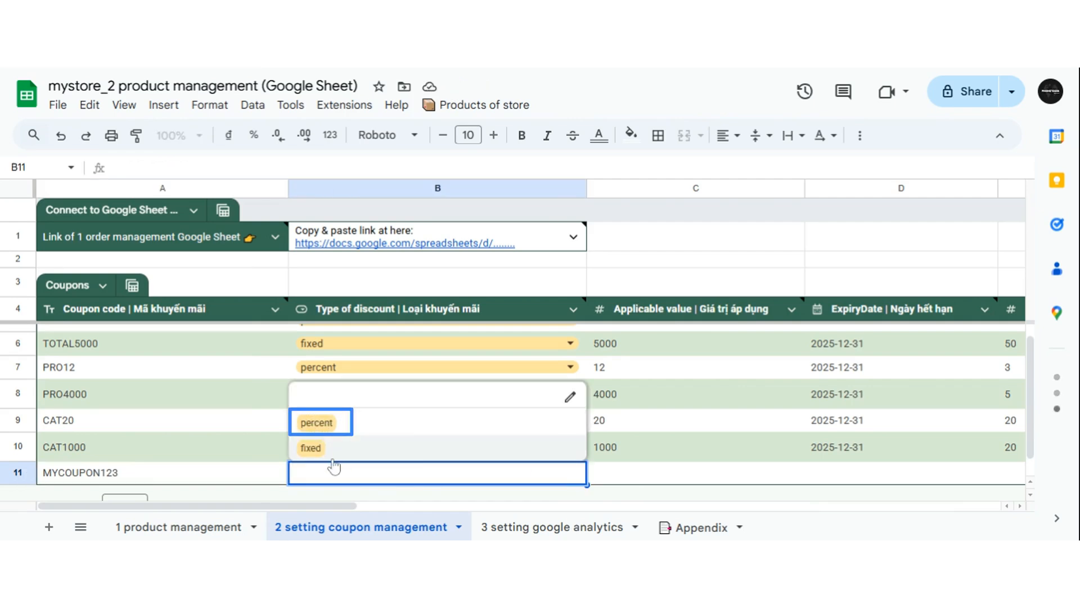
{"action": "key", "text": "Down"}
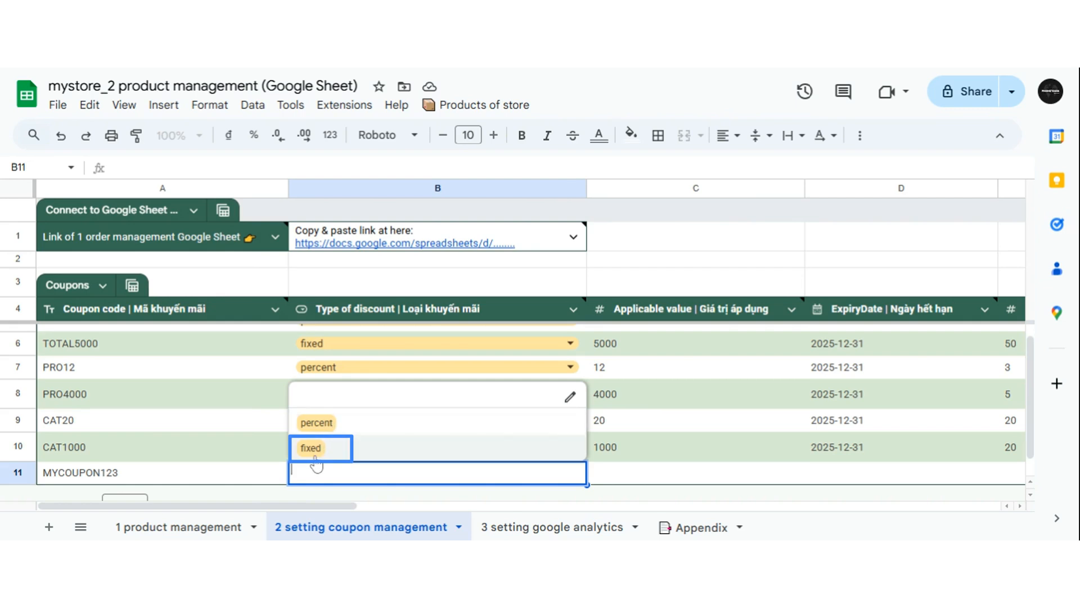
{"action": "left_click", "coordinate": [329, 424]}
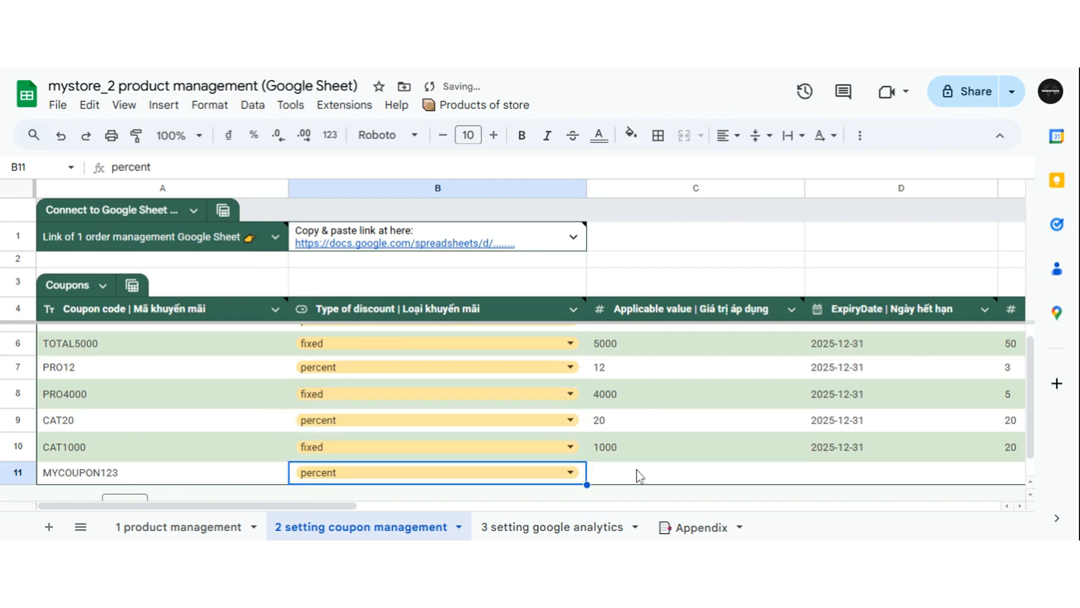
Set the new coupon's applicable value to 10.
{"action": "left_click", "coordinate": [624, 476]}
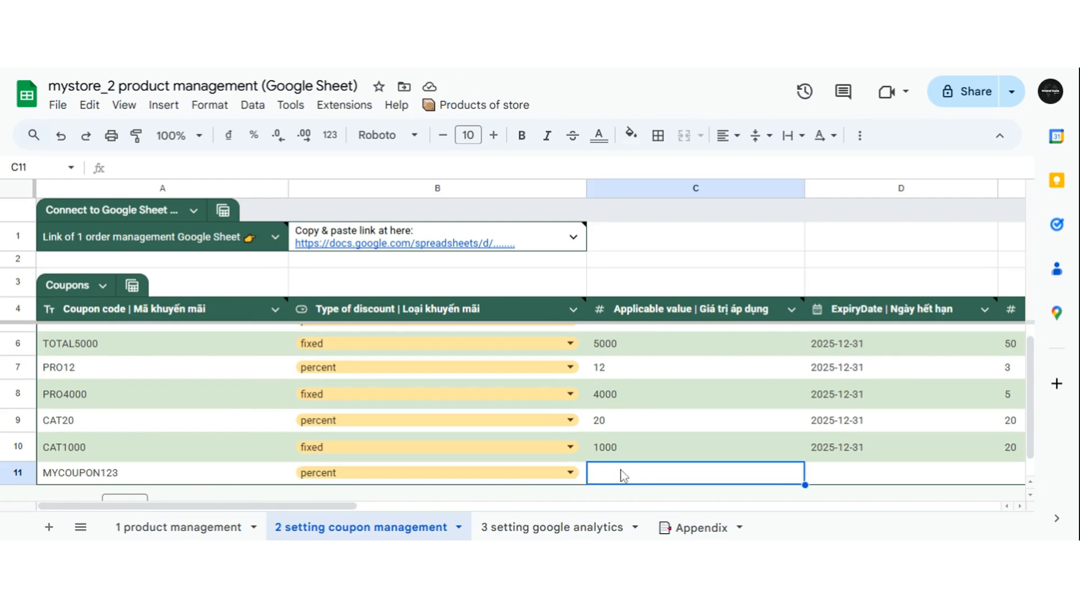
{"action": "type", "text": "10"}
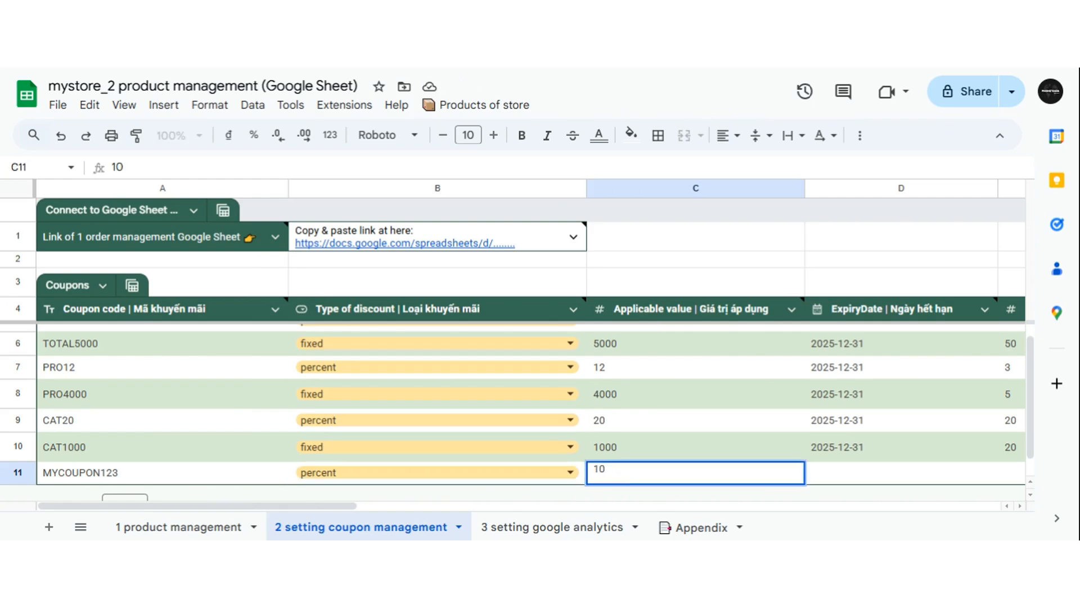
{"action": "key", "text": "Return"}
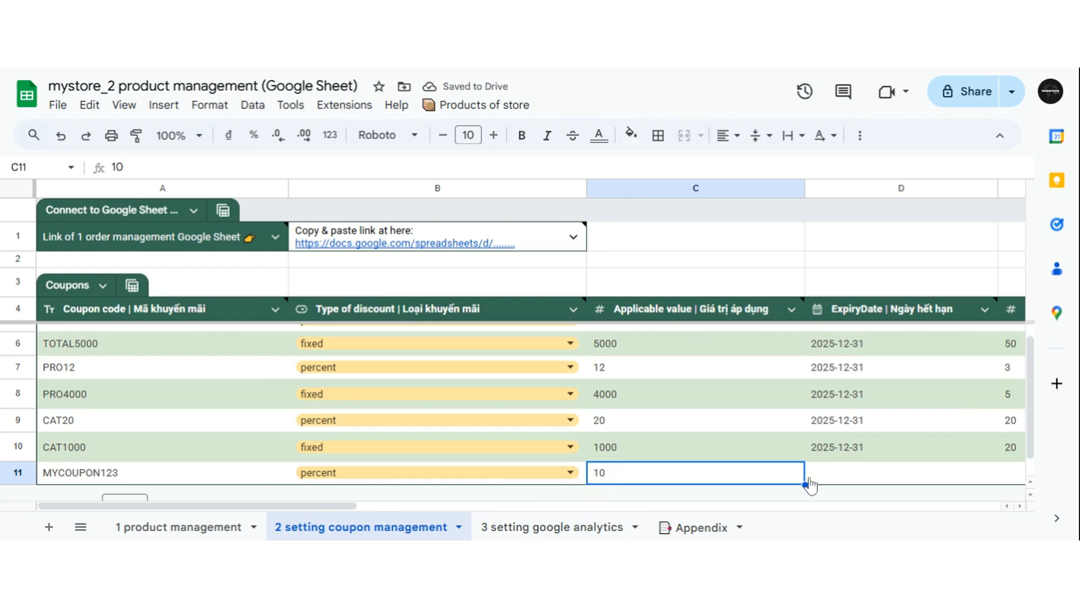
Set the new coupon's expiry date to 2026-01-31 using the date picker.
{"action": "scroll", "coordinate": [809, 485], "scroll_direction": "right", "scroll_amount": 10}
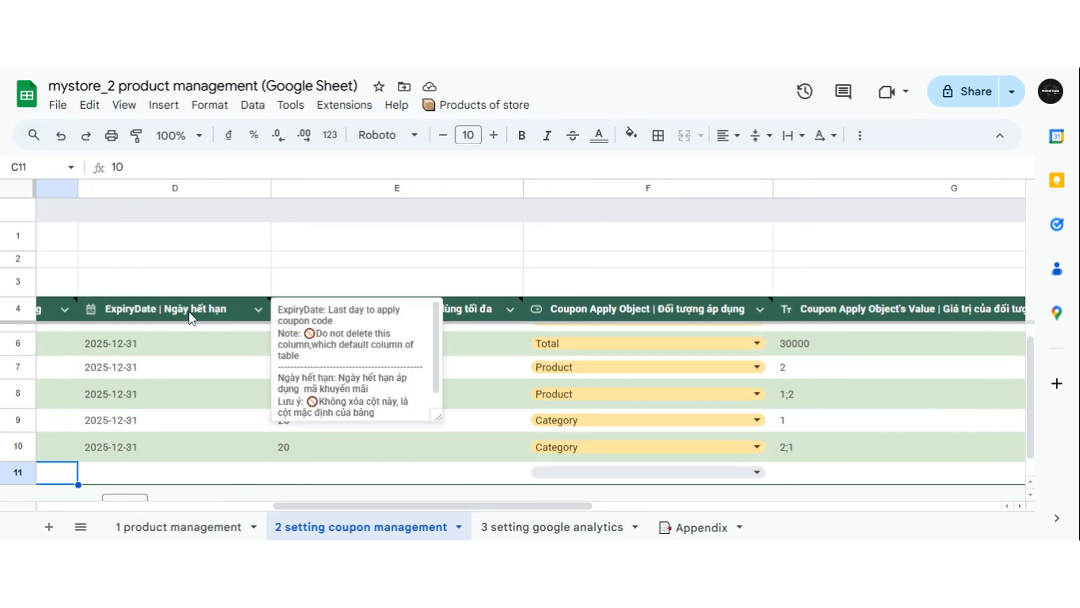
{"action": "left_click", "coordinate": [161, 472]}
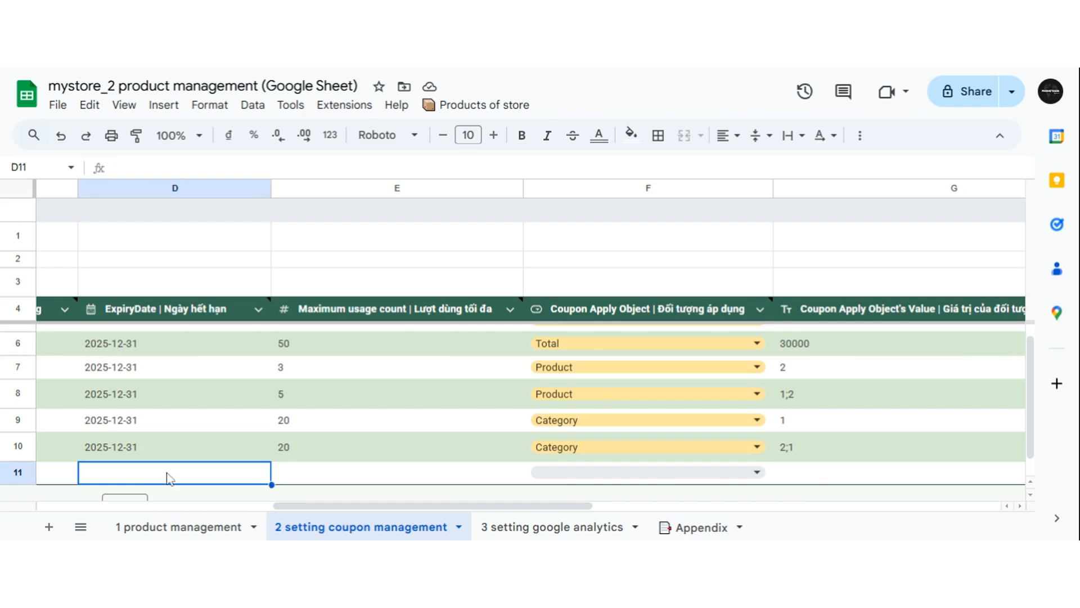
{"action": "key", "text": "Return"}
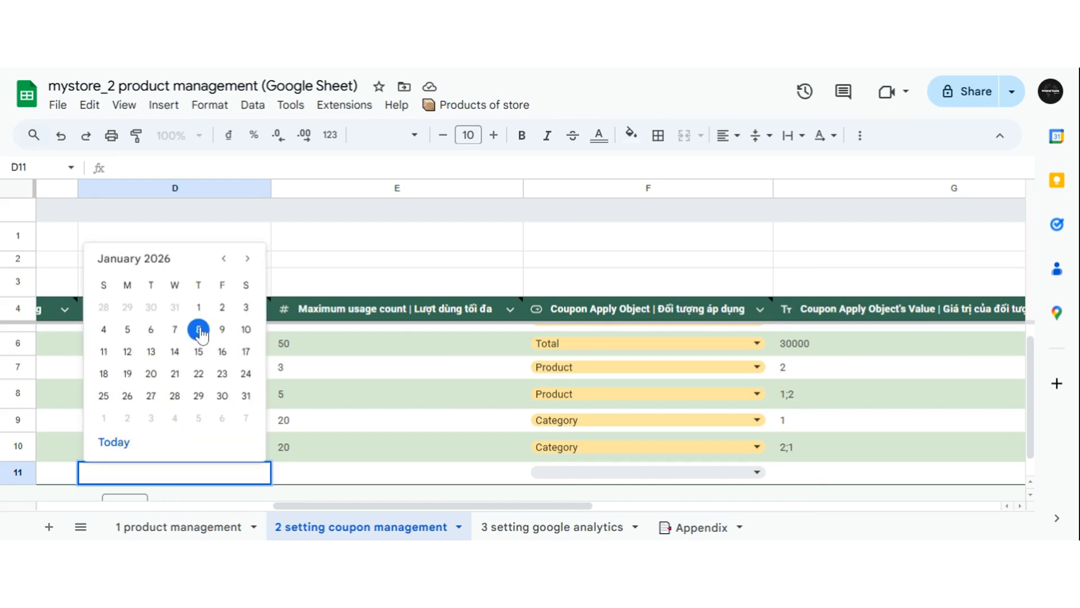
{"action": "left_click", "coordinate": [246, 395]}
Fill the maximum usage count of 20 down from the row above into the new coupon.
{"action": "left_click", "coordinate": [297, 479]}
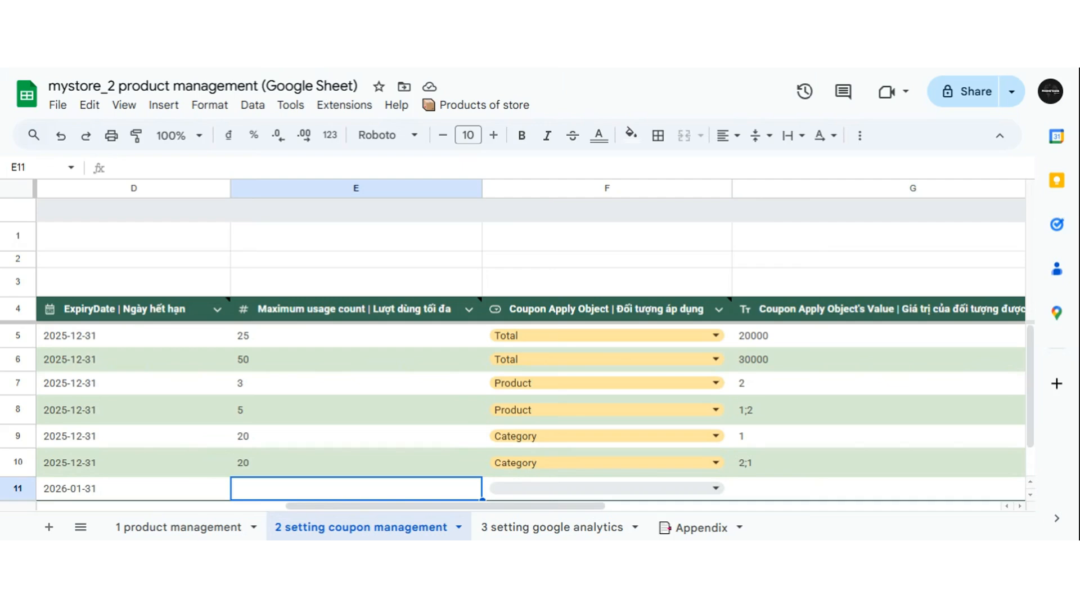
{"action": "key", "text": "ctrl+d"}
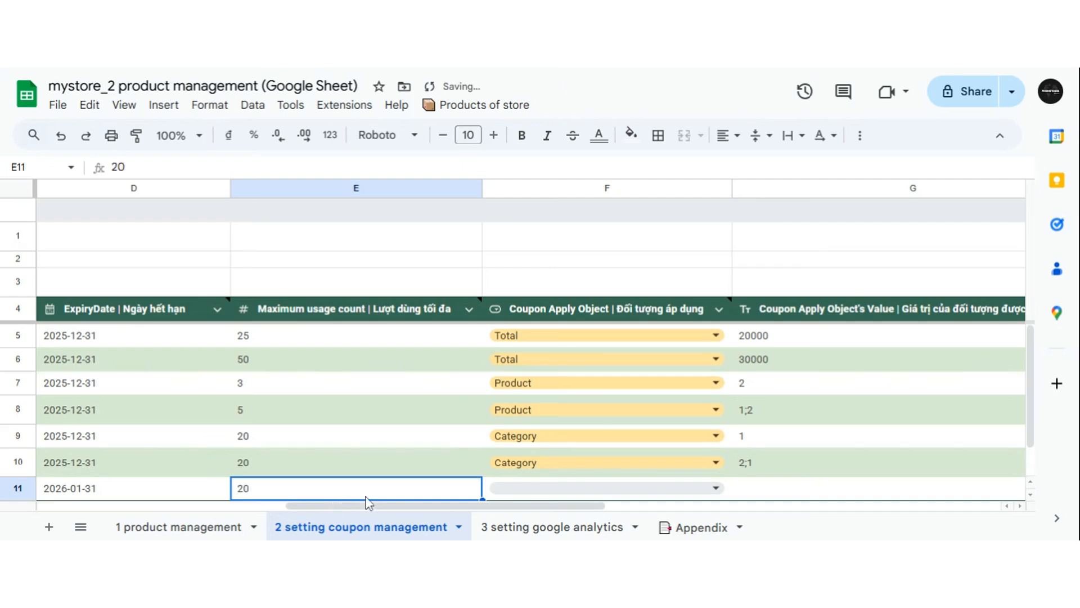
Set the new coupon's apply object to Product.
{"action": "left_click_drag", "start_coordinate": [377, 507], "coordinate": [445, 522]}
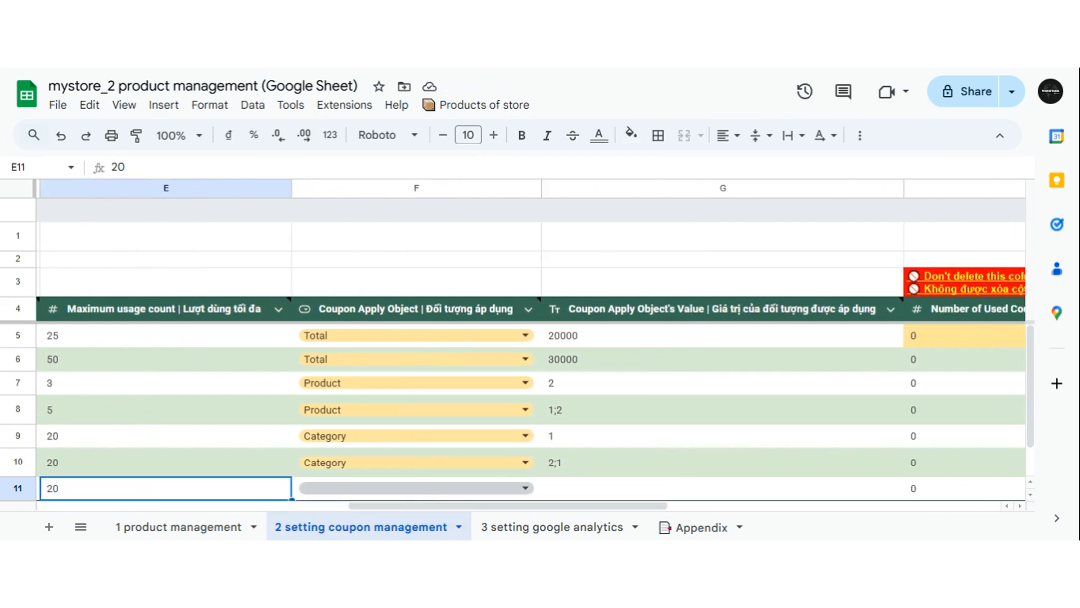
{"action": "left_click", "coordinate": [422, 489]}
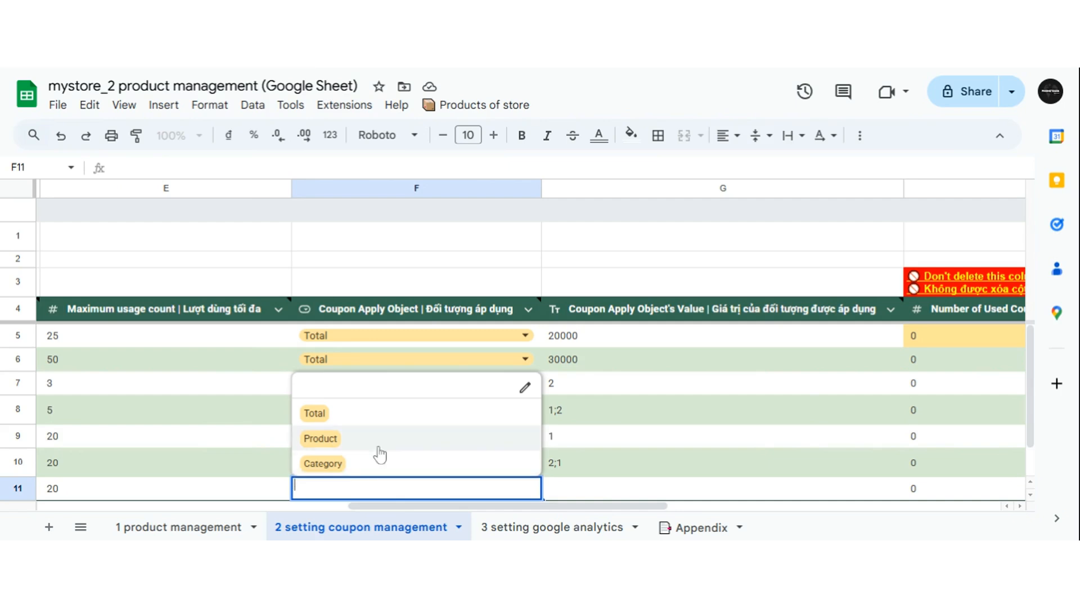
{"action": "left_click", "coordinate": [379, 448]}
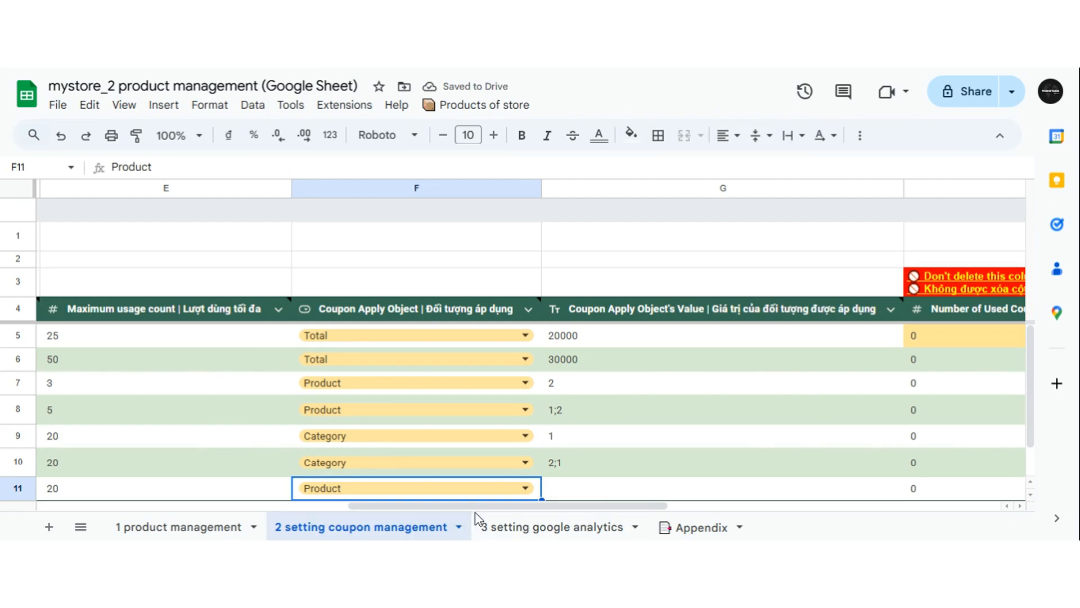
Set the coupon apply object's value to the product IDs 1;2;3.
{"action": "left_click_drag", "start_coordinate": [475, 510], "coordinate": [499, 522]}
{"action": "left_click", "coordinate": [395, 493]}
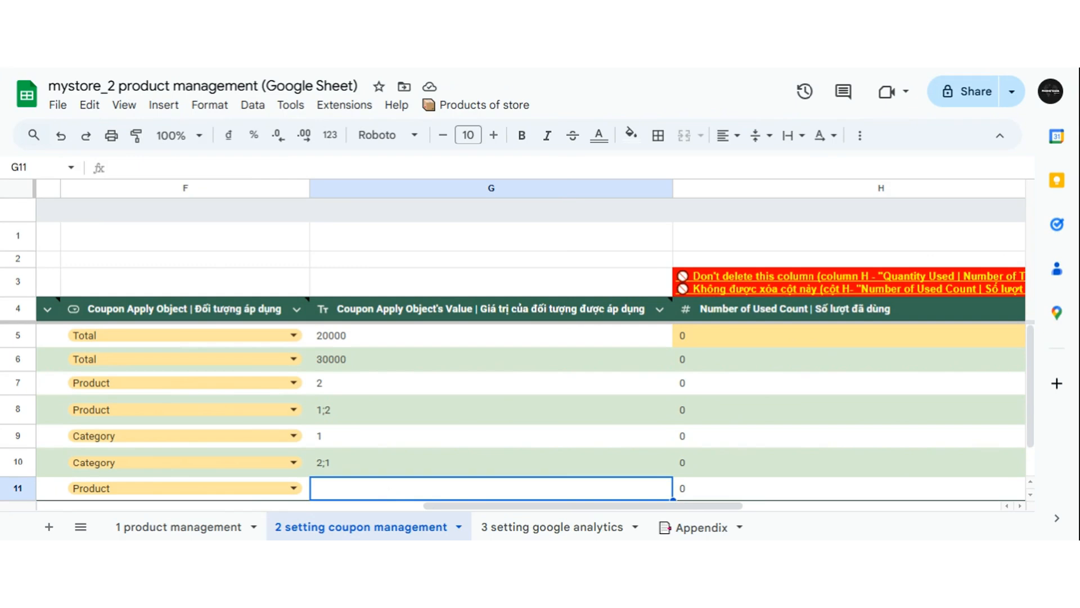
{"action": "type", "text": "1"}
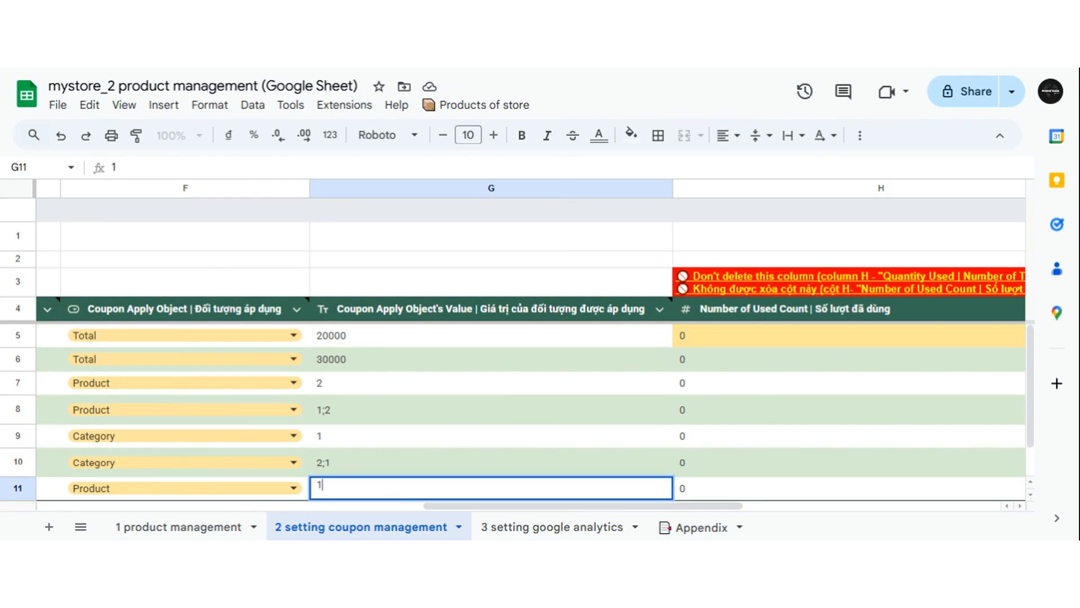
{"action": "key", "text": "Return"}
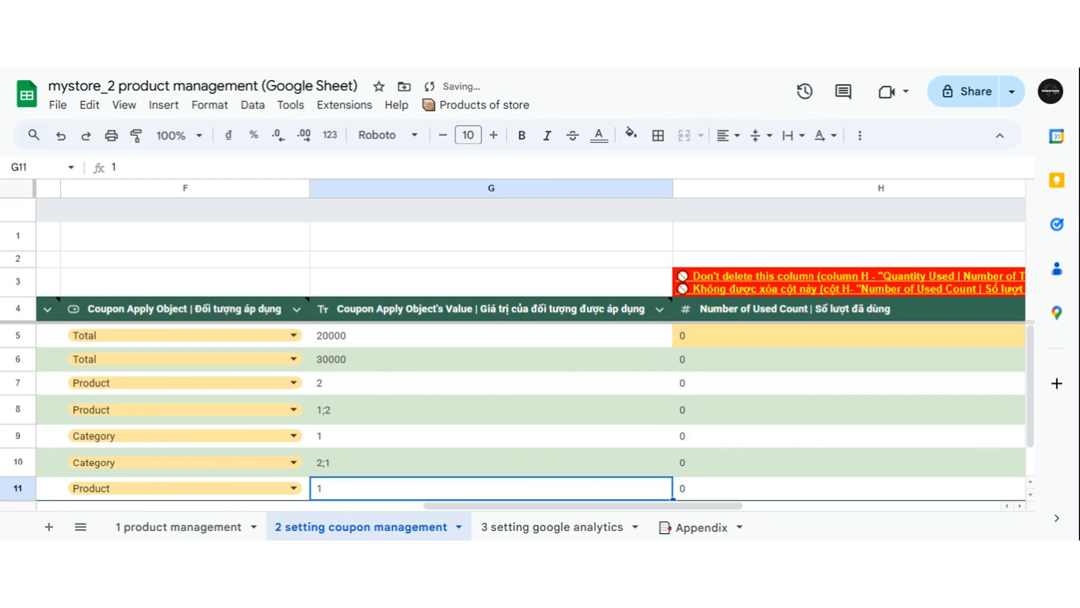
{"action": "double_click", "coordinate": [381, 487]}
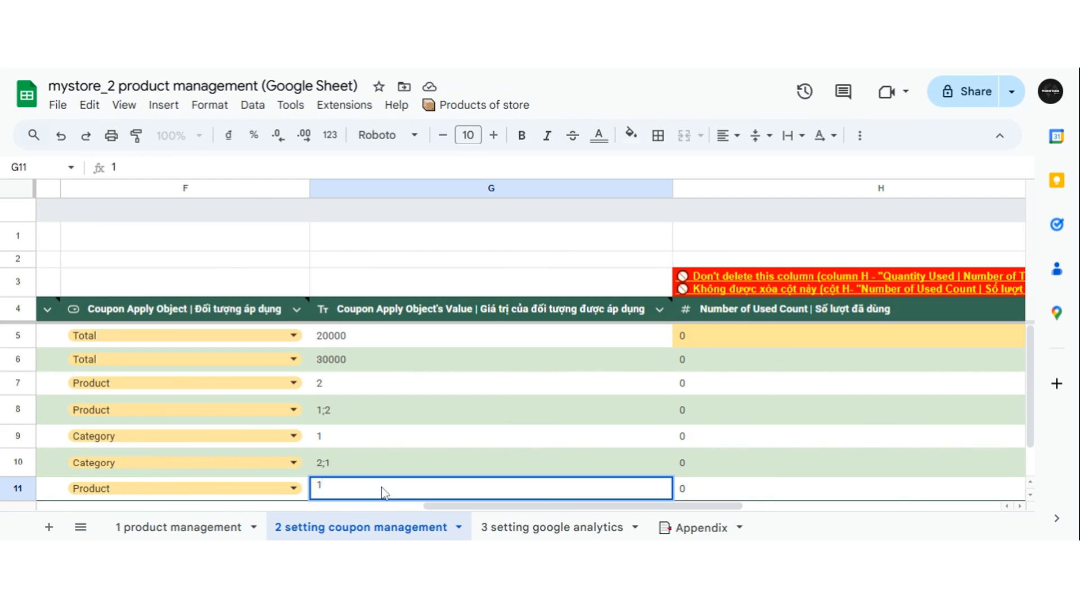
{"action": "type", "text": ";2;3"}
{"action": "key", "text": "Return"}
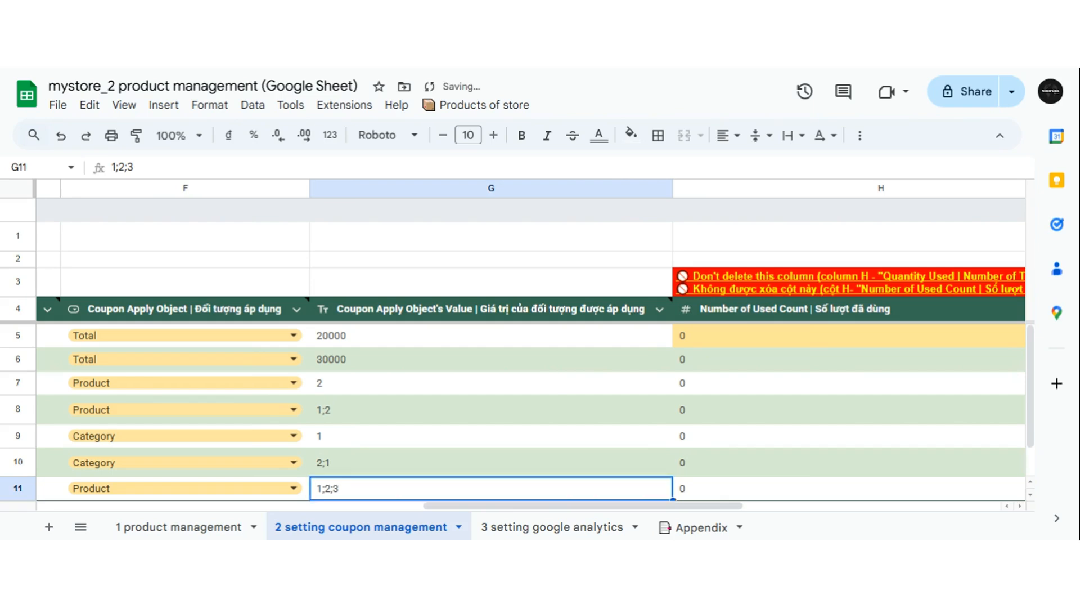
Switch to the product management sheet and examine the product IDs and category IDs.
{"action": "scroll", "coordinate": [414, 472], "scroll_direction": "down", "scroll_amount": 1}
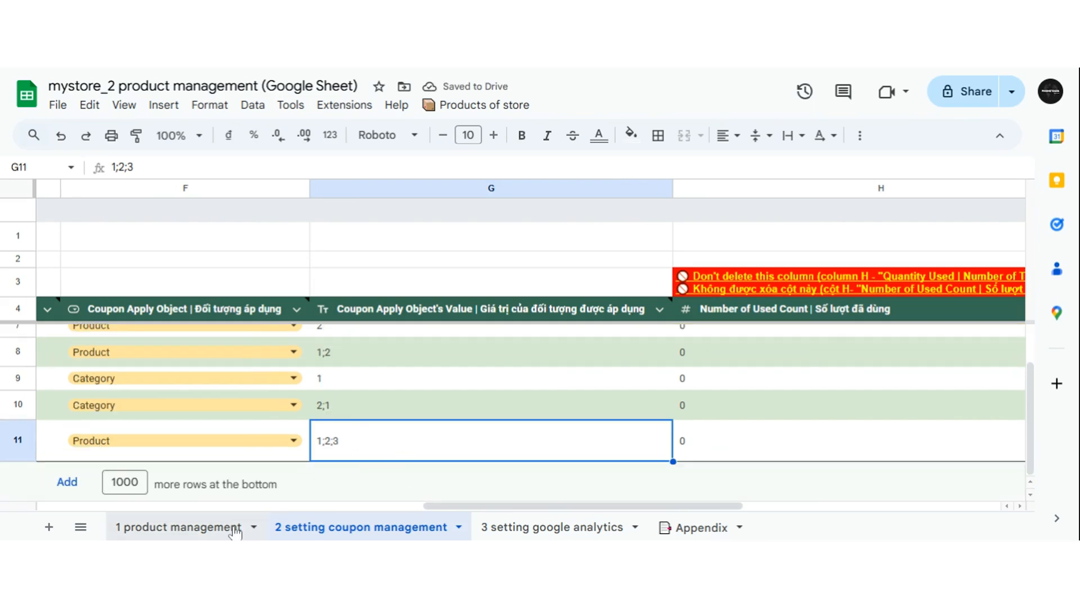
{"action": "left_click", "coordinate": [196, 529]}
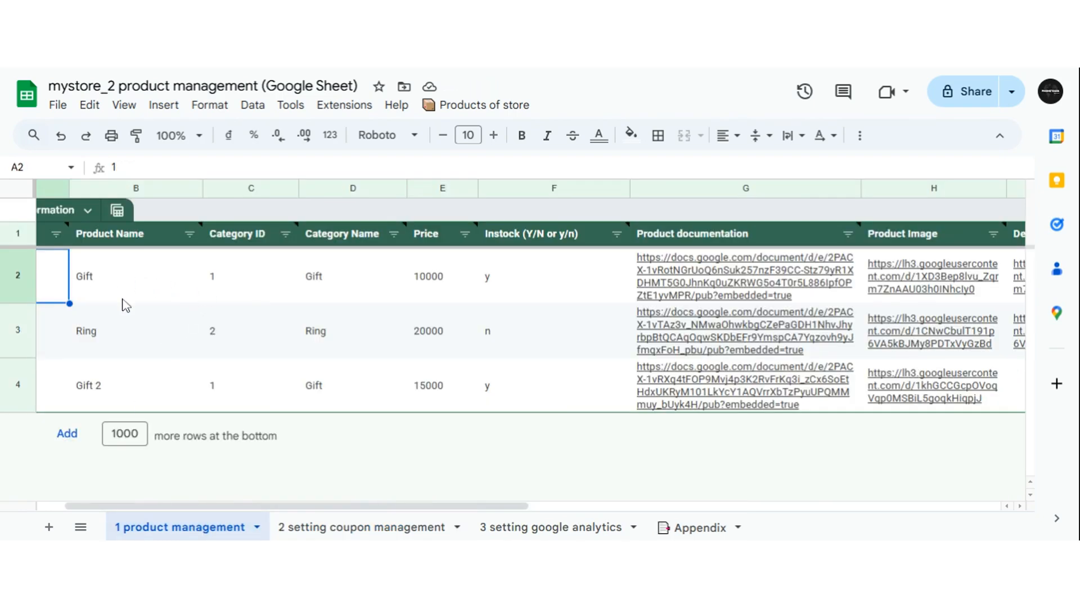
{"action": "left_click_drag", "start_coordinate": [309, 505], "coordinate": [184, 507]}
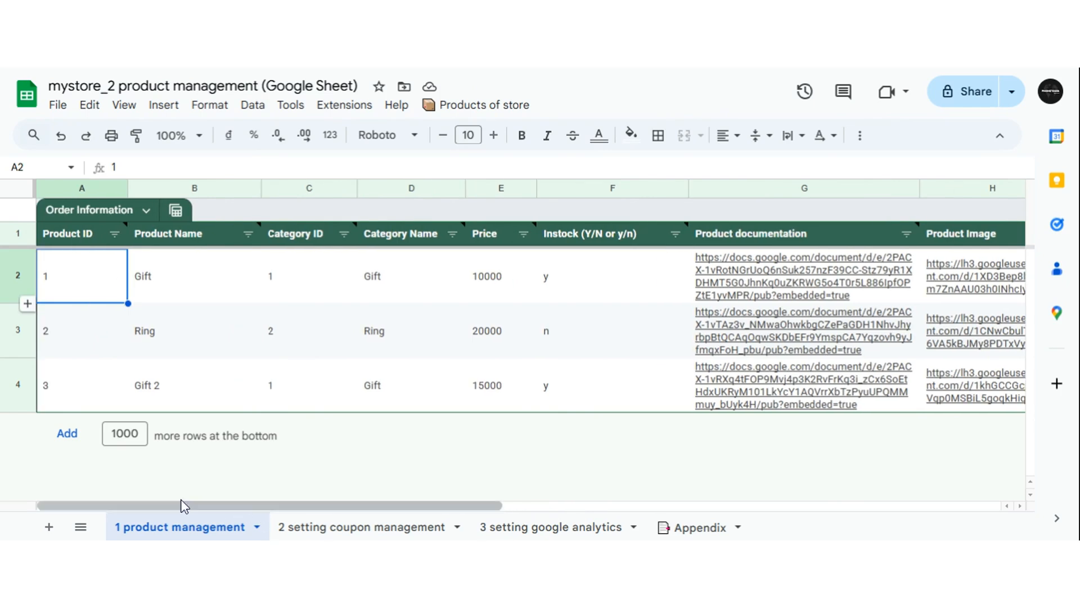
{"action": "left_click", "coordinate": [95, 330]}
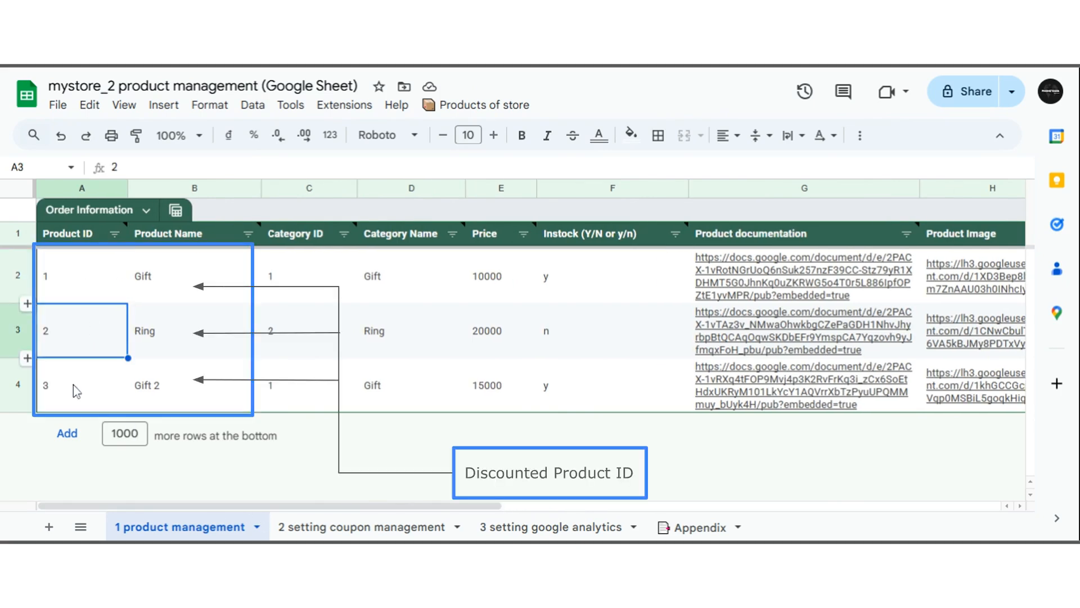
{"action": "left_click", "coordinate": [77, 391]}
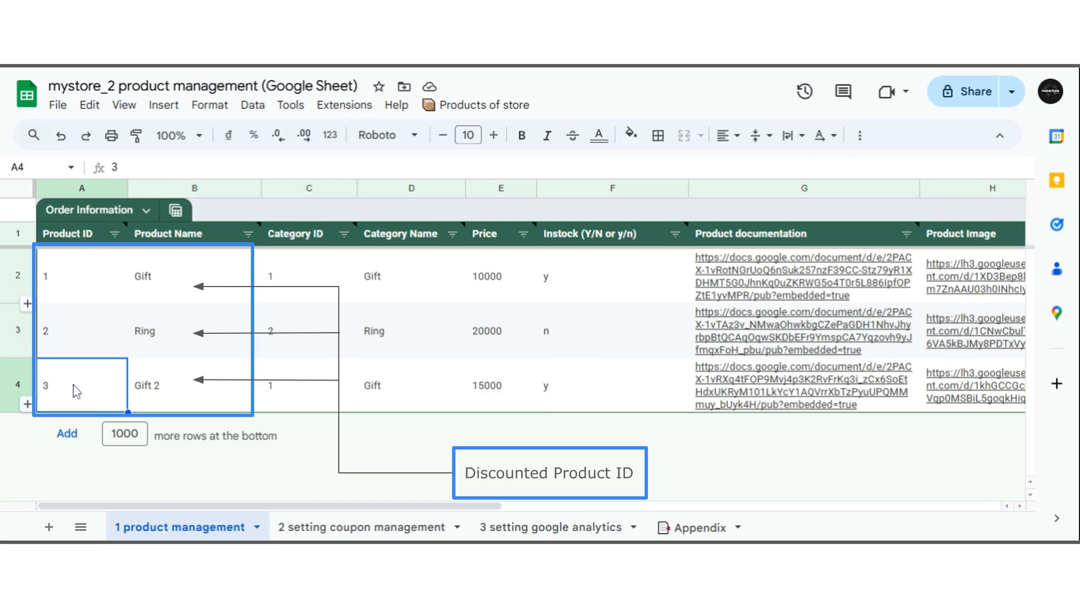
{"action": "left_click", "coordinate": [306, 278]}
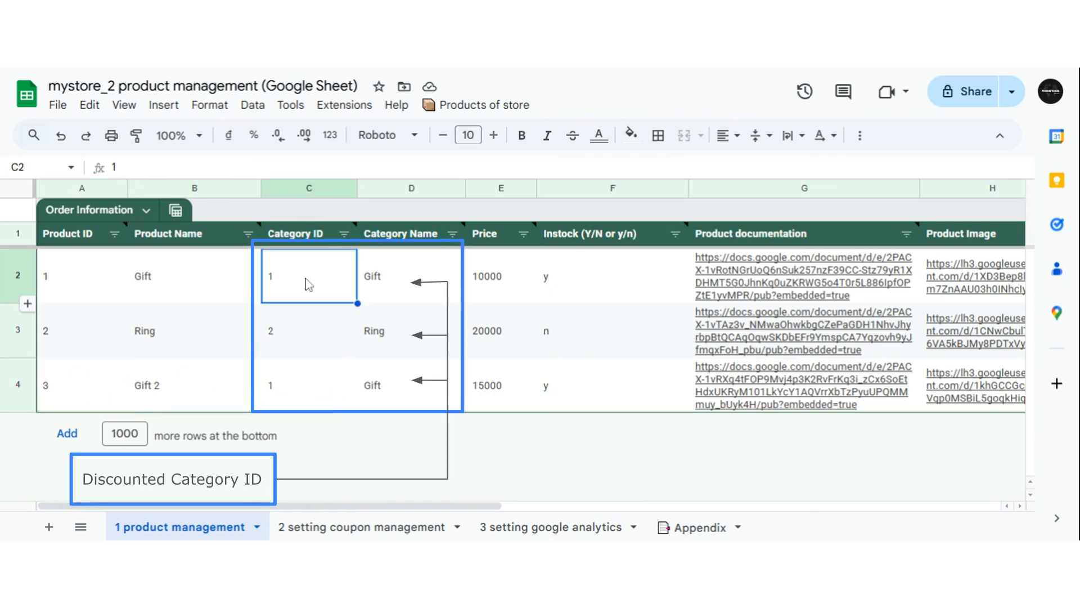
Return to the coupon management sheet and examine the Number of Used Count column and its formula note.
{"action": "left_click", "coordinate": [305, 343]}
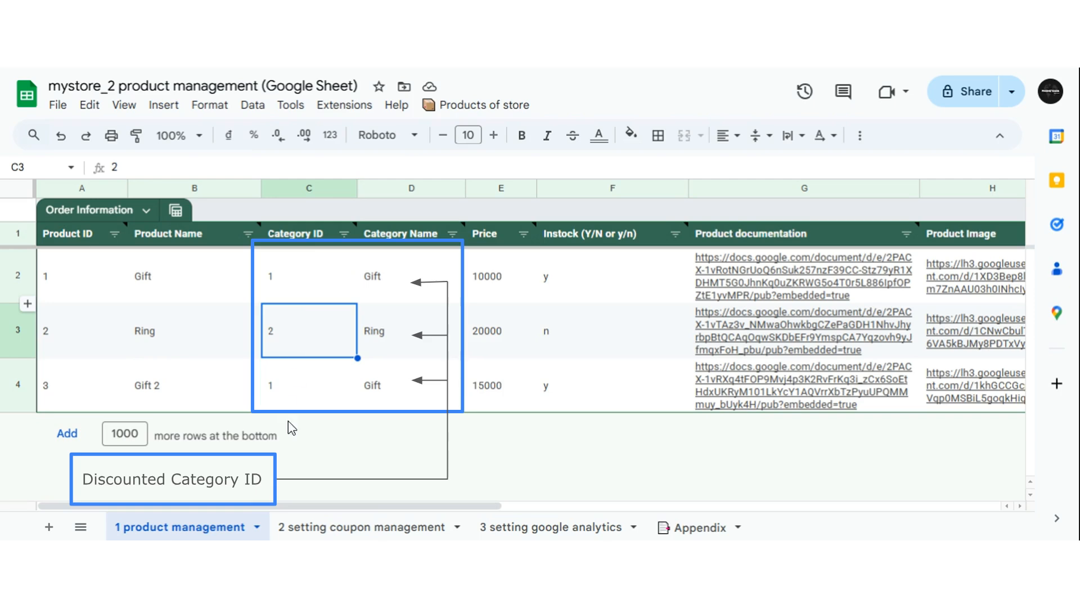
{"action": "left_click", "coordinate": [372, 529]}
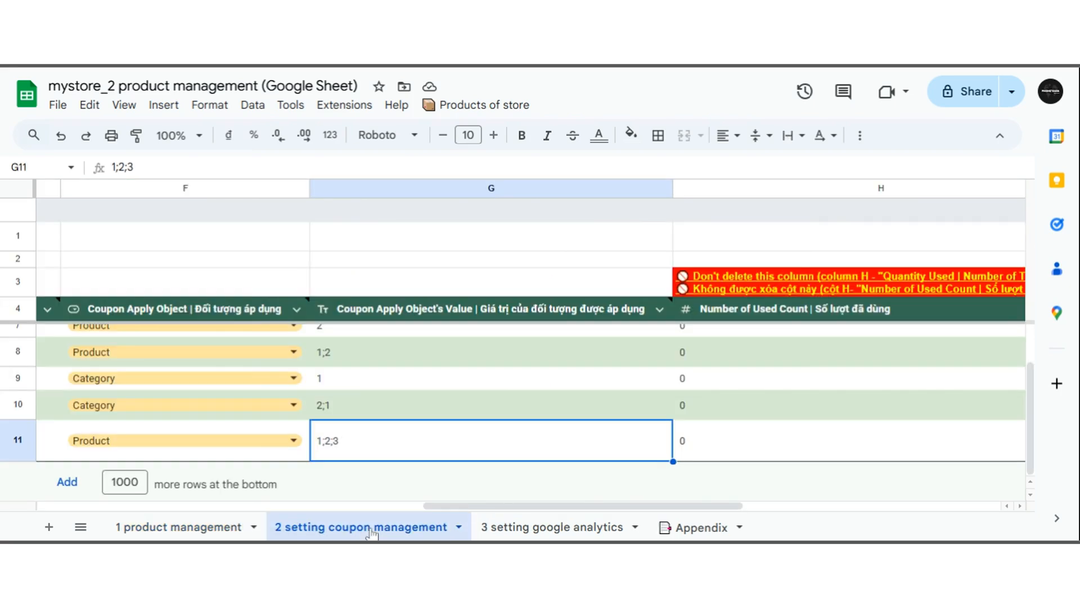
{"action": "left_click_drag", "start_coordinate": [504, 506], "coordinate": [692, 513]}
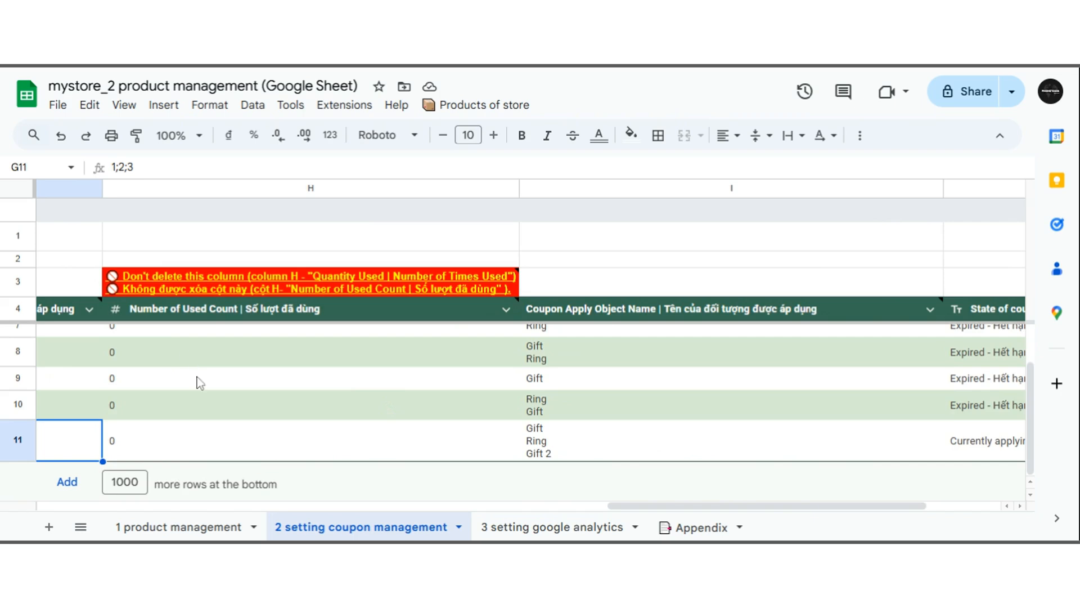
{"action": "scroll", "coordinate": [202, 388], "scroll_direction": "up", "scroll_amount": 1}
{"action": "scroll", "coordinate": [202, 388], "scroll_direction": "down", "scroll_amount": 1}
{"action": "mouse_move", "coordinate": [222, 315]}
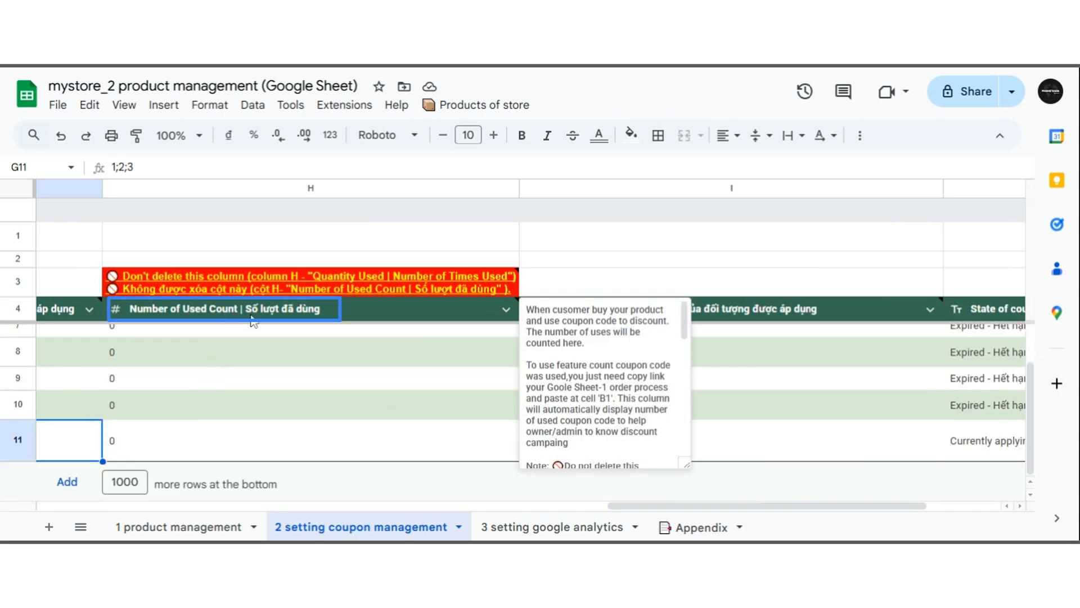
{"action": "left_click", "coordinate": [251, 318]}
{"action": "scroll", "coordinate": [255, 373], "scroll_direction": "up", "scroll_amount": 1}
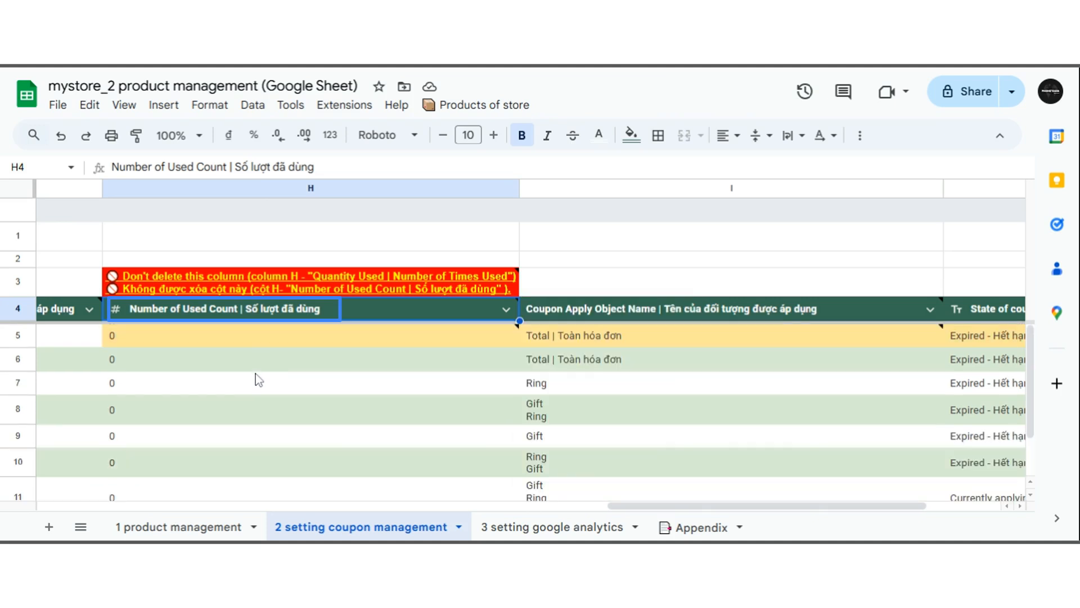
{"action": "left_click", "coordinate": [260, 339]}
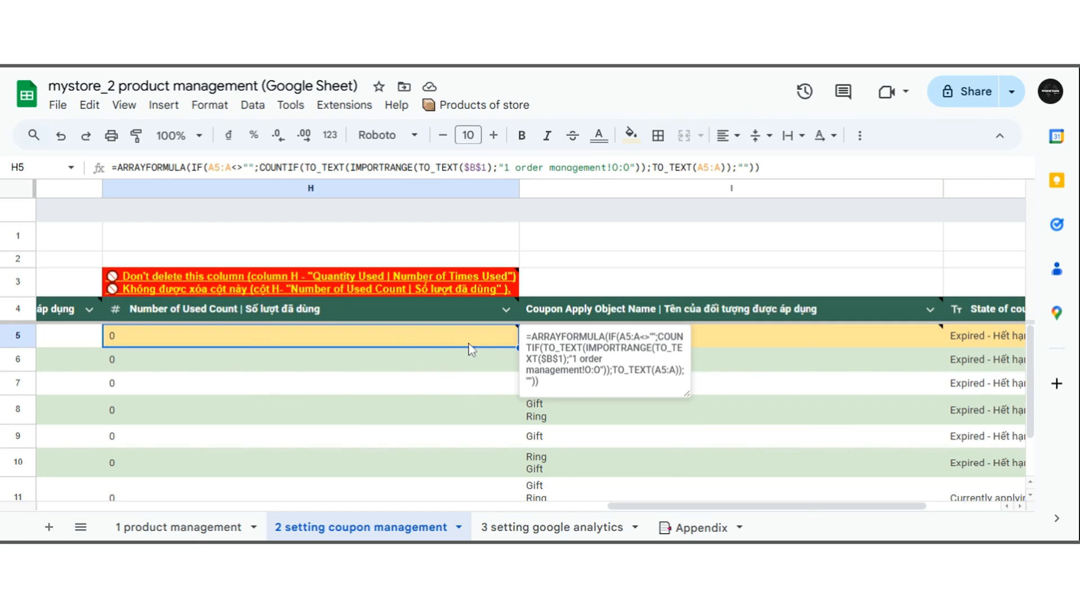
{"action": "left_click_drag", "start_coordinate": [682, 513], "coordinate": [151, 343]}
{"action": "scroll", "coordinate": [151, 343], "scroll_direction": "left", "scroll_amount": 3}
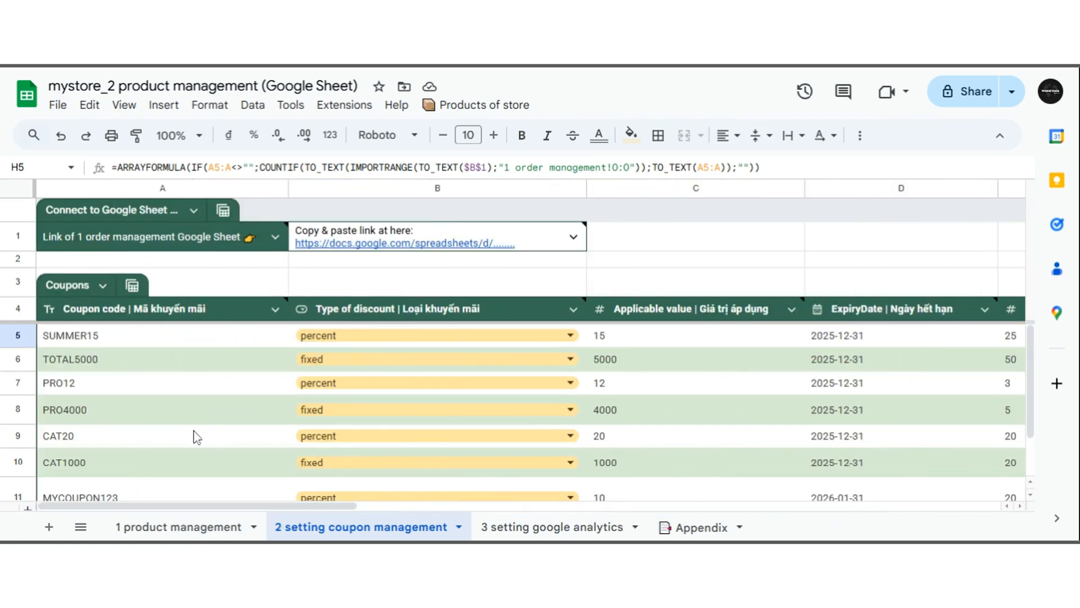
Copy the order management spreadsheet's URL up to /edit from the browser address bar.
{"action": "left_click", "coordinate": [486, 230]}
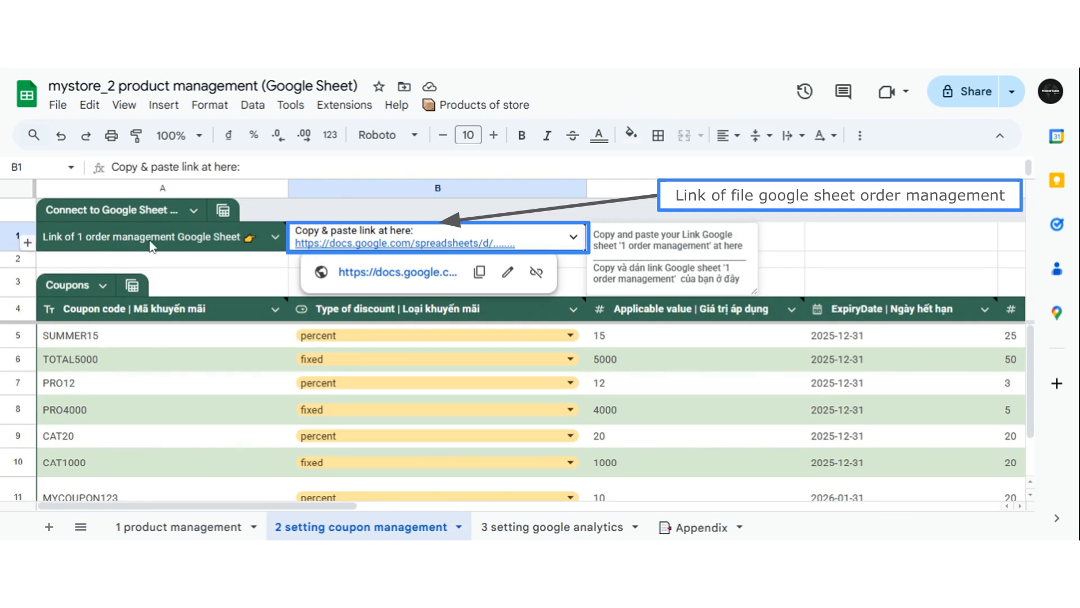
{"action": "mouse_move", "coordinate": [219, 241]}
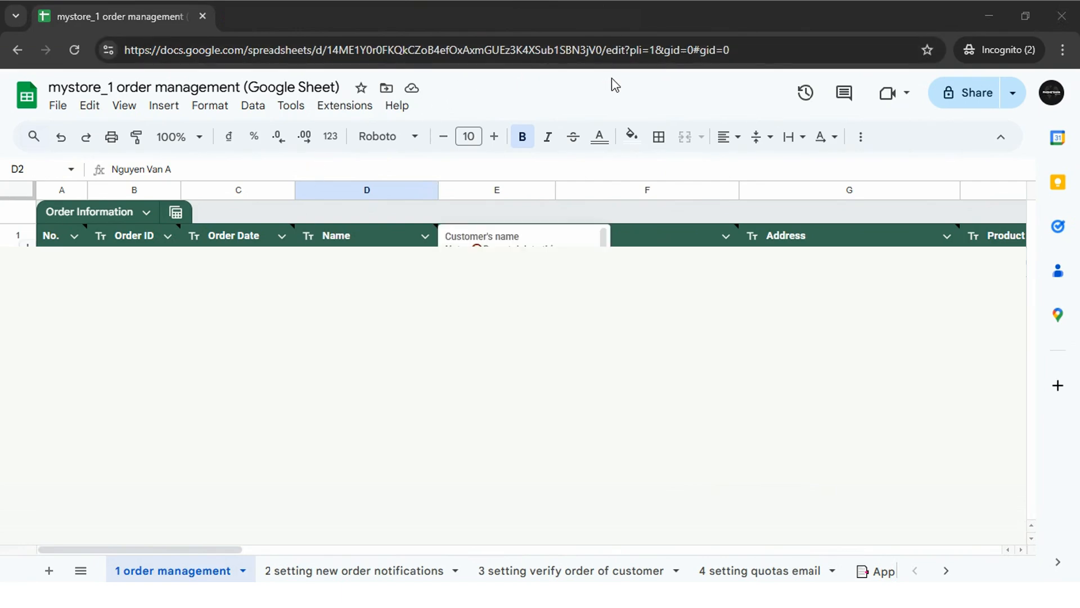
{"action": "left_click", "coordinate": [629, 48]}
{"action": "left_click", "coordinate": [633, 47]}
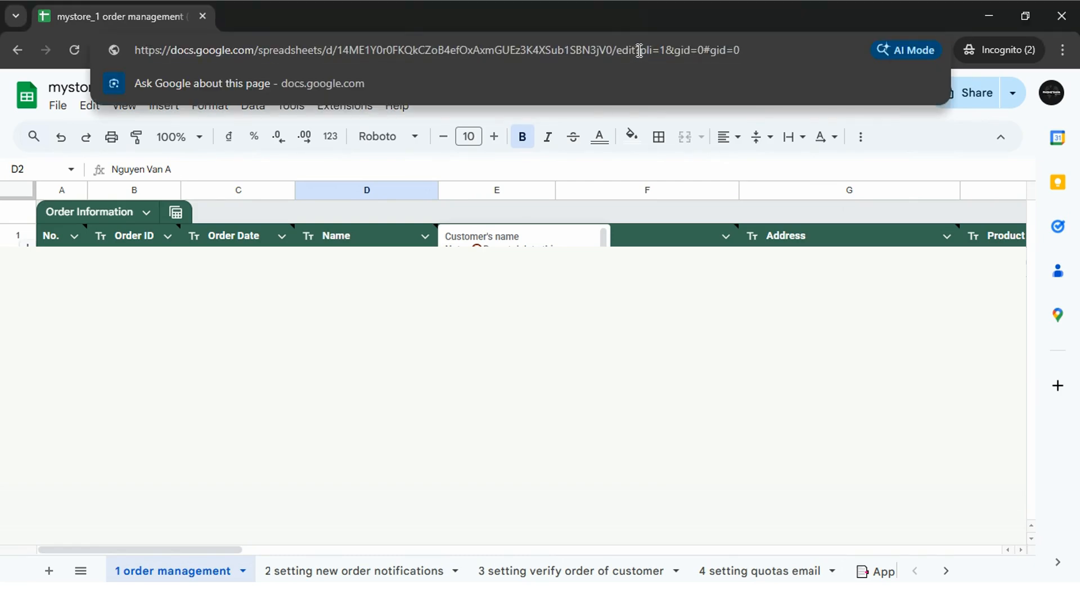
{"action": "left_click_drag", "start_coordinate": [640, 51], "coordinate": [130, 51]}
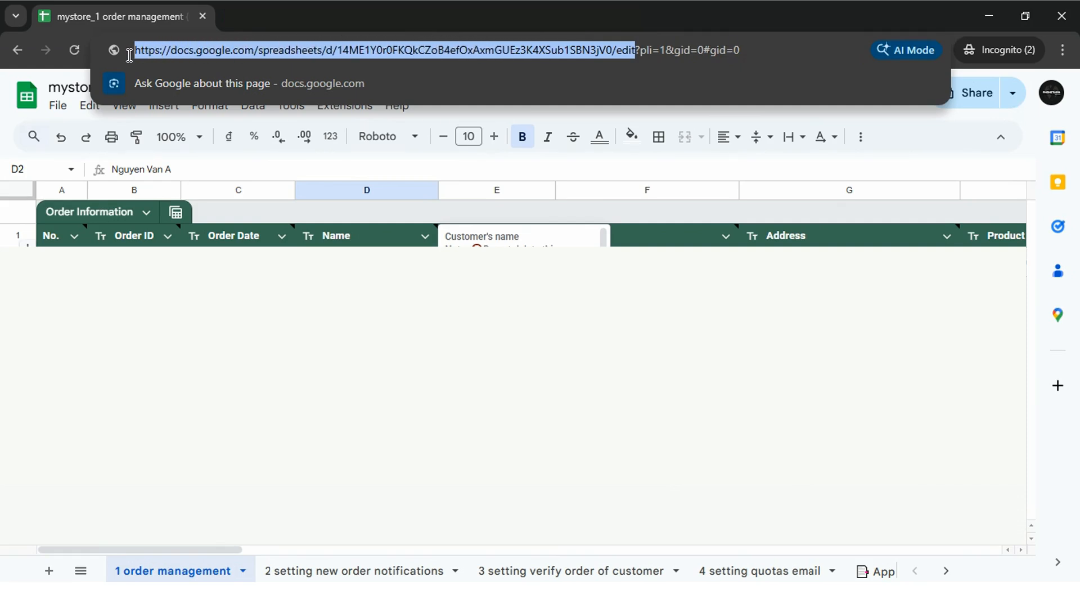
{"action": "right_click", "coordinate": [275, 48]}
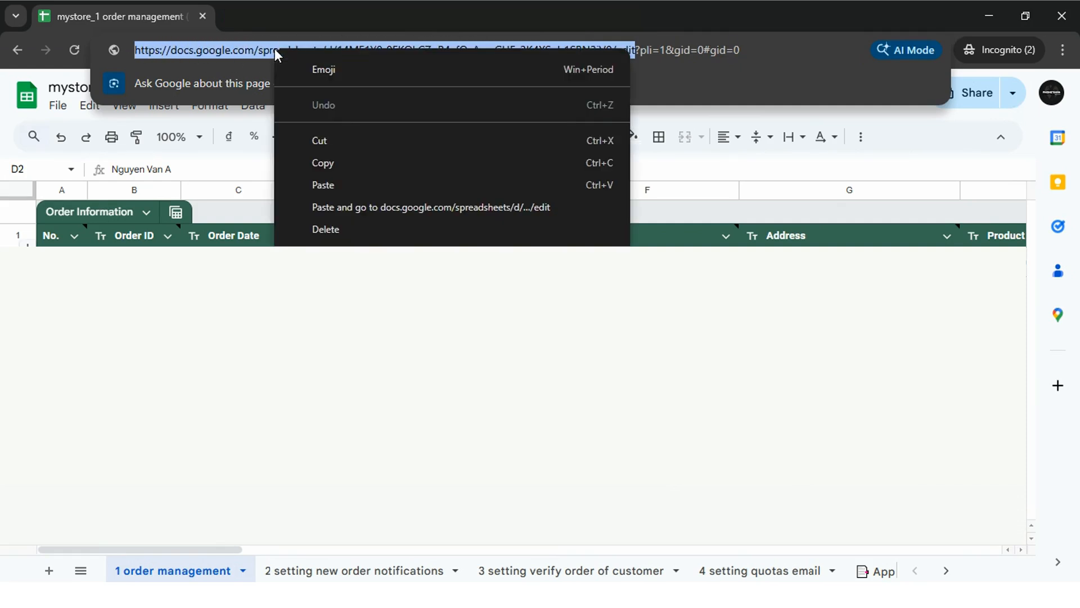
{"action": "left_click", "coordinate": [332, 163]}
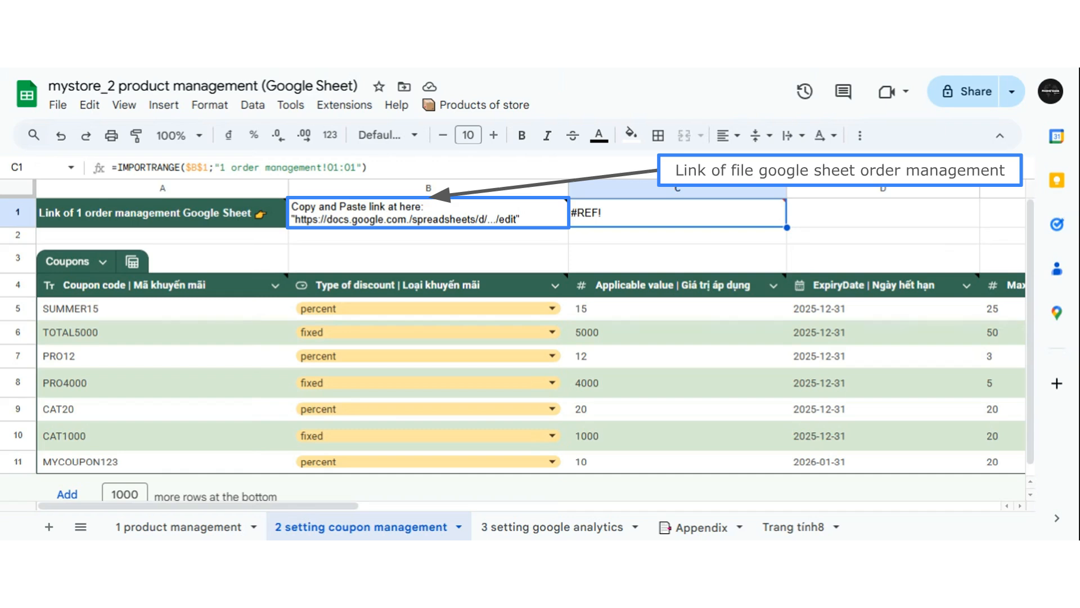
Replace the link cell's content with the pasted order management URL and allow access to connect the spreadsheets.
{"action": "left_click", "coordinate": [478, 221]}
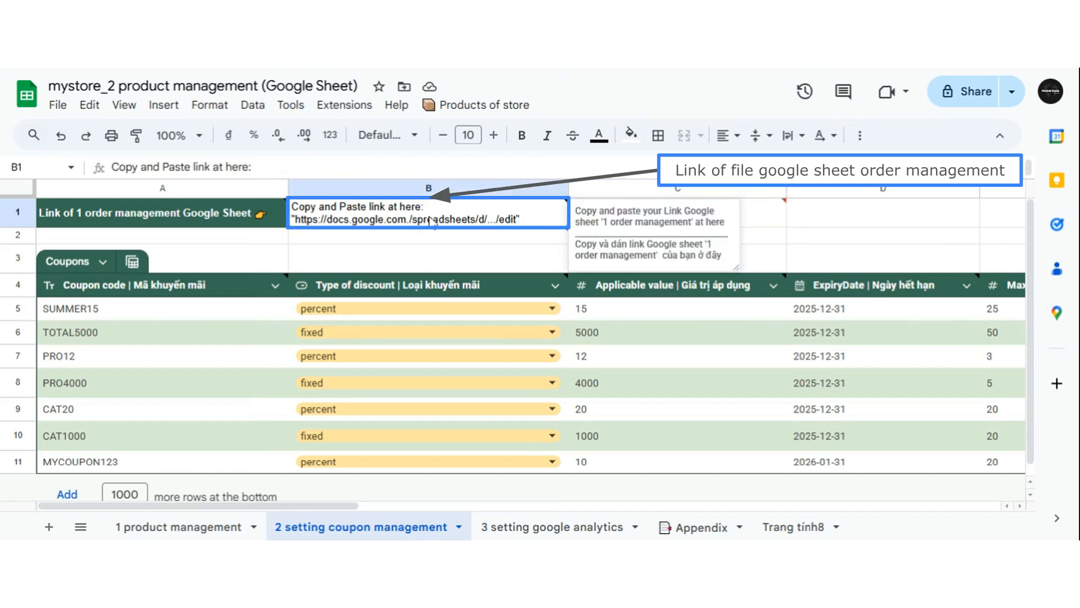
{"action": "left_click", "coordinate": [255, 167]}
{"action": "key", "text": "ctrl+a"}
{"action": "key", "text": "BackSpace"}
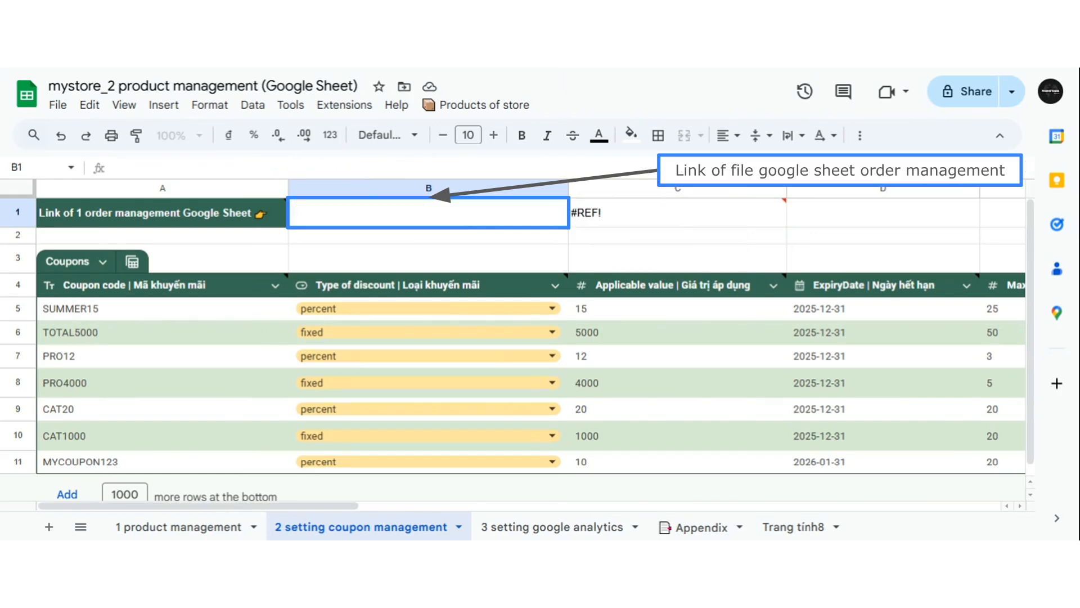
{"action": "key", "text": "ctrl+v"}
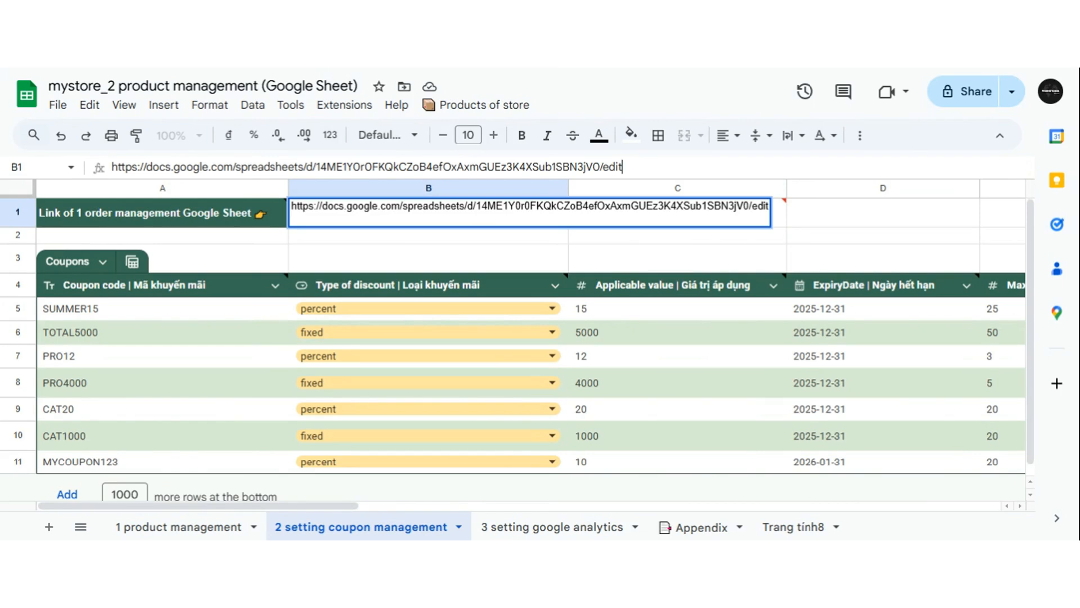
{"action": "key", "text": "Return"}
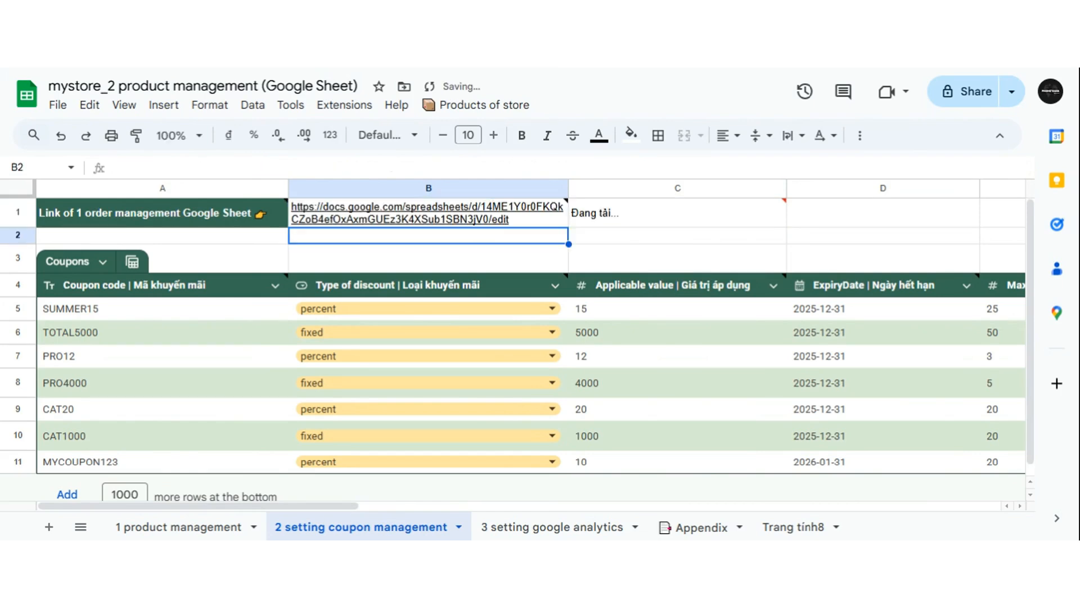
{"action": "left_click", "coordinate": [605, 220]}
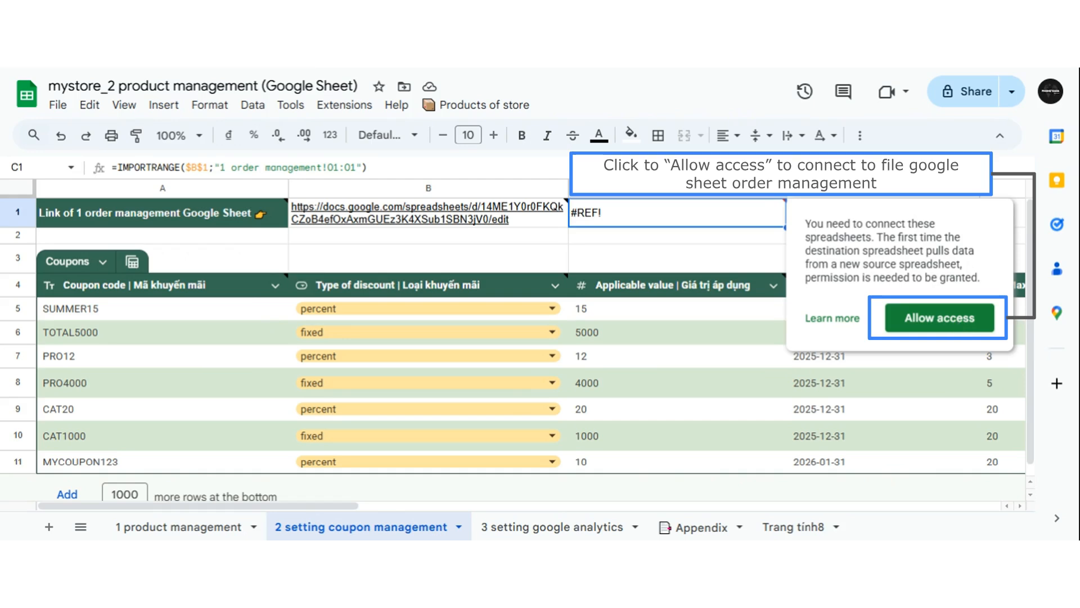
{"action": "left_click", "coordinate": [959, 323]}
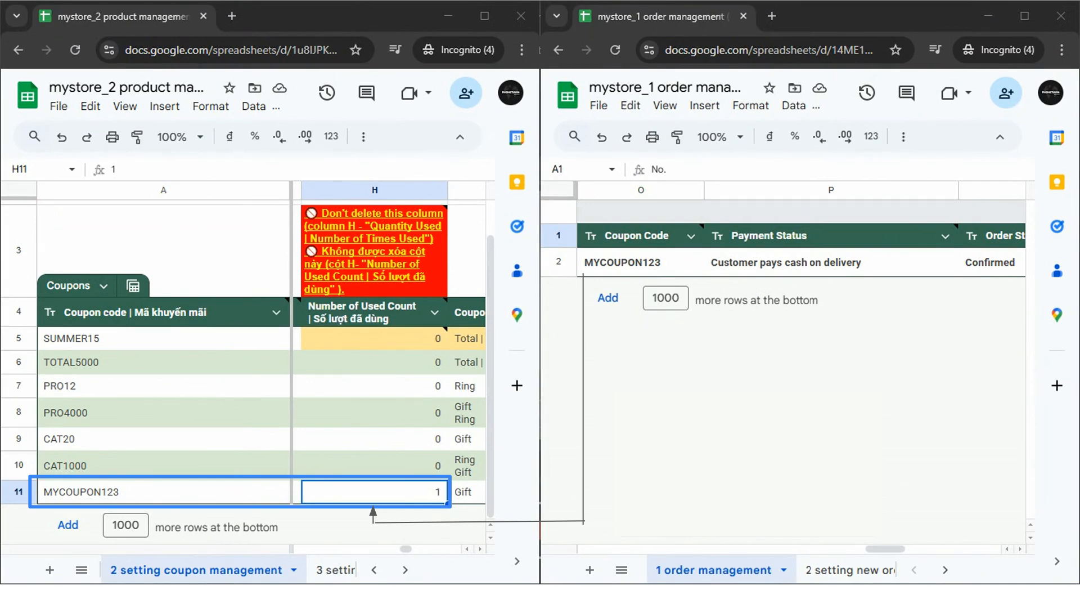
Change the order's coupon code to PRO12 in the order management sheet.
{"action": "left_click", "coordinate": [630, 265]}
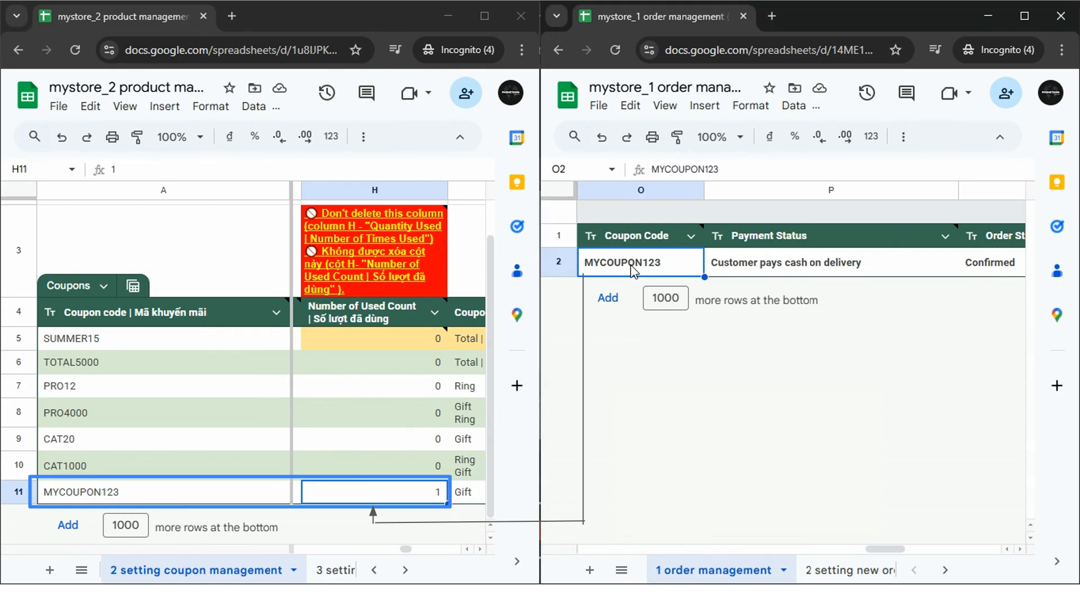
{"action": "mouse_move", "coordinate": [641, 246]}
{"action": "double_click", "coordinate": [728, 166]}
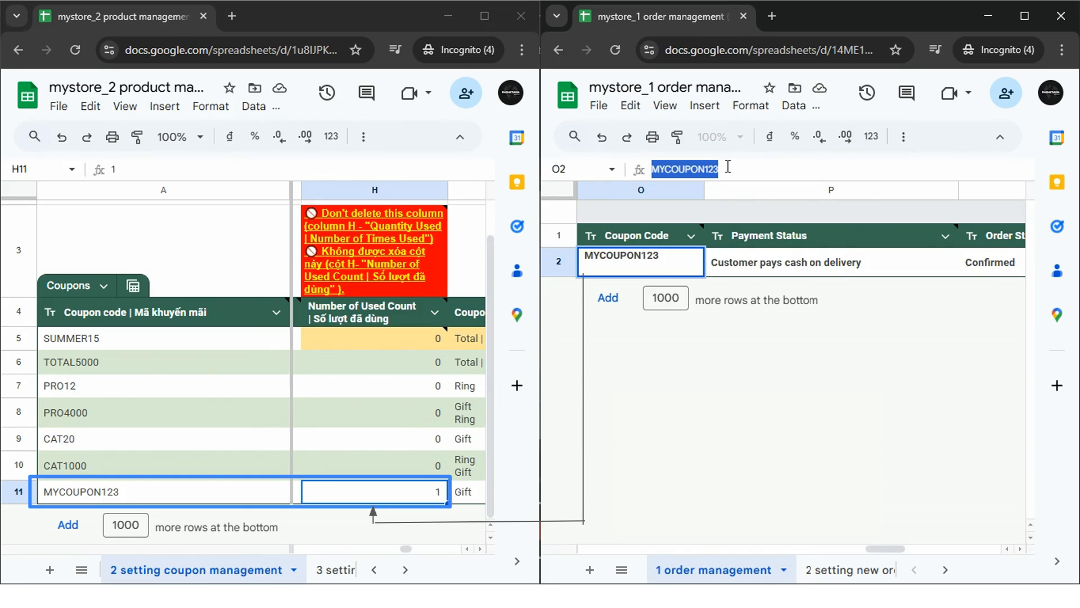
{"action": "type", "text": "P"}
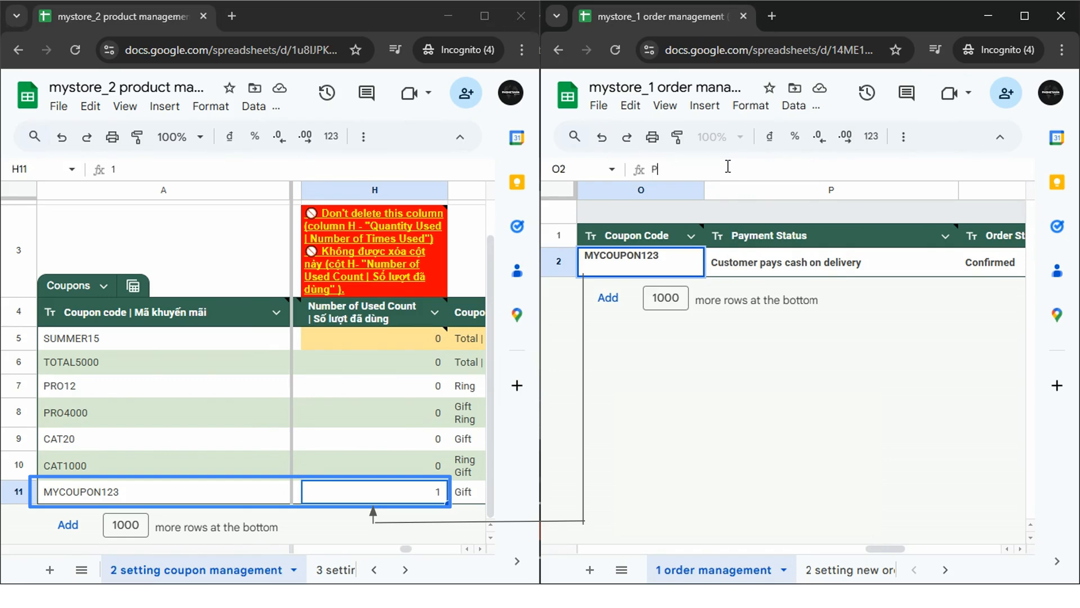
{"action": "type", "text": "RO12"}
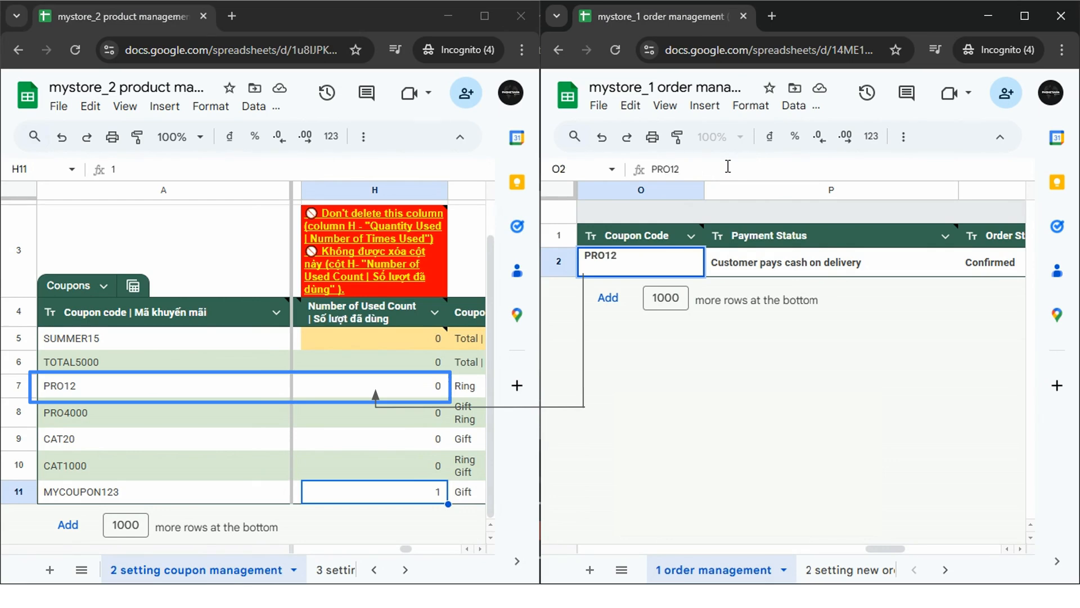
{"action": "key", "text": "Return"}
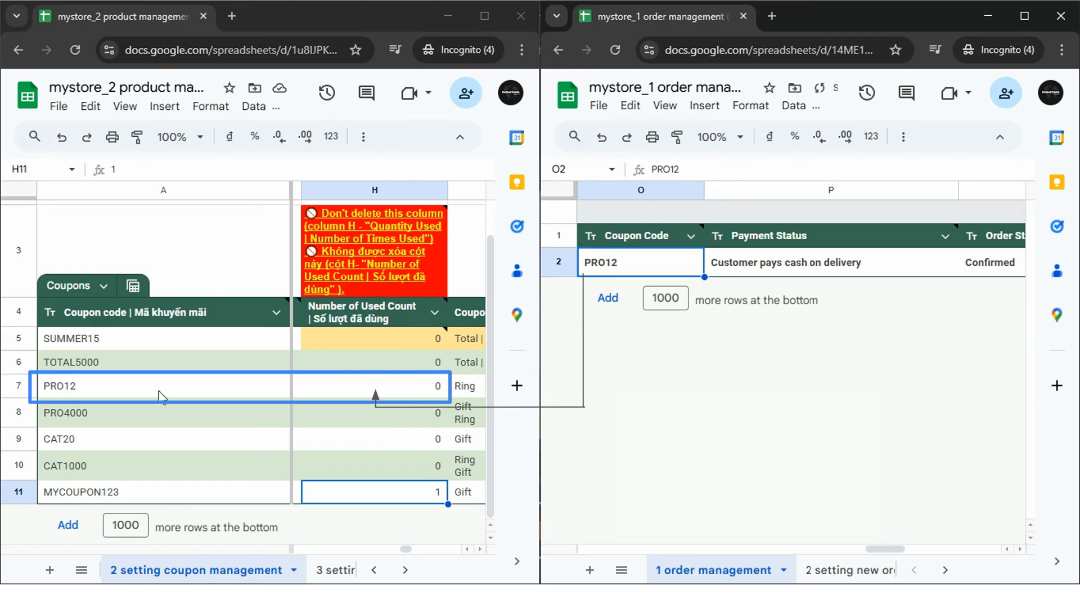
Check the used counts of the PRO12 and MYCOUPON123 rows in the coupon sheet.
{"action": "left_click", "coordinate": [131, 393]}
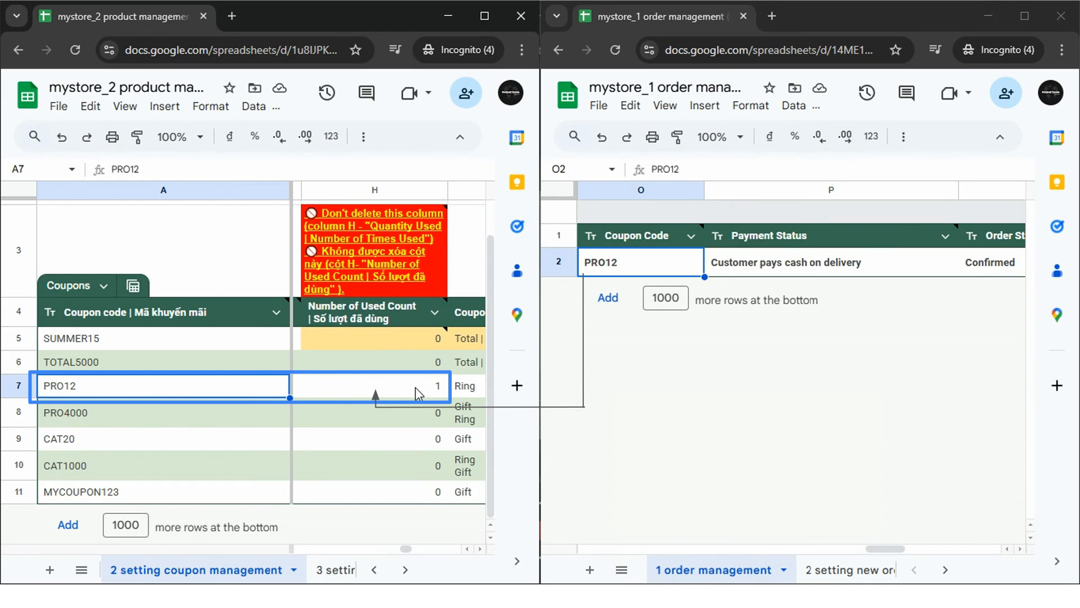
{"action": "left_click", "coordinate": [408, 493]}
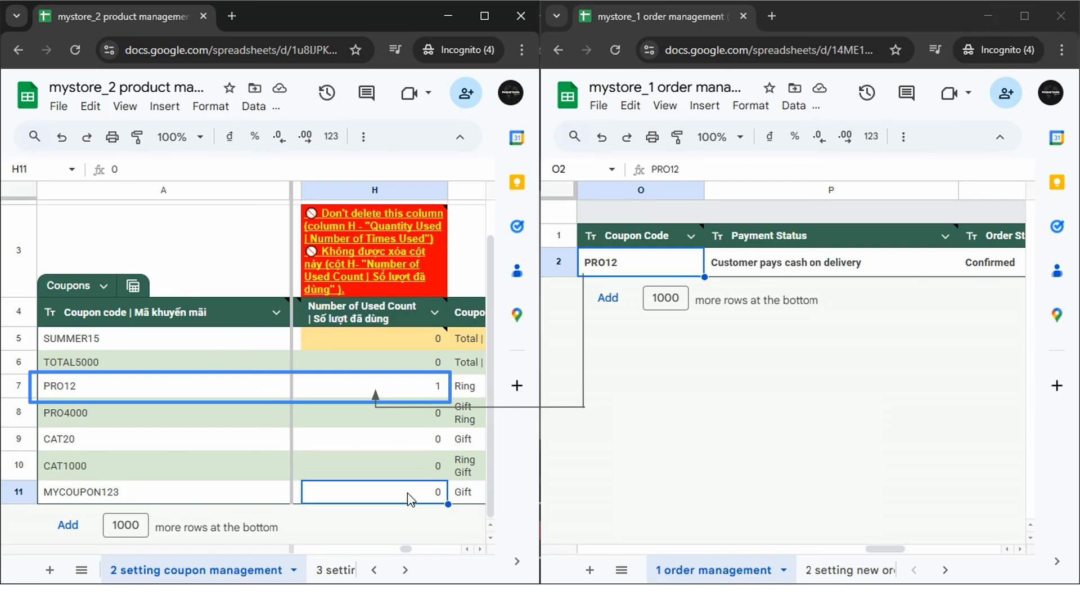
{"action": "left_click", "coordinate": [283, 499]}
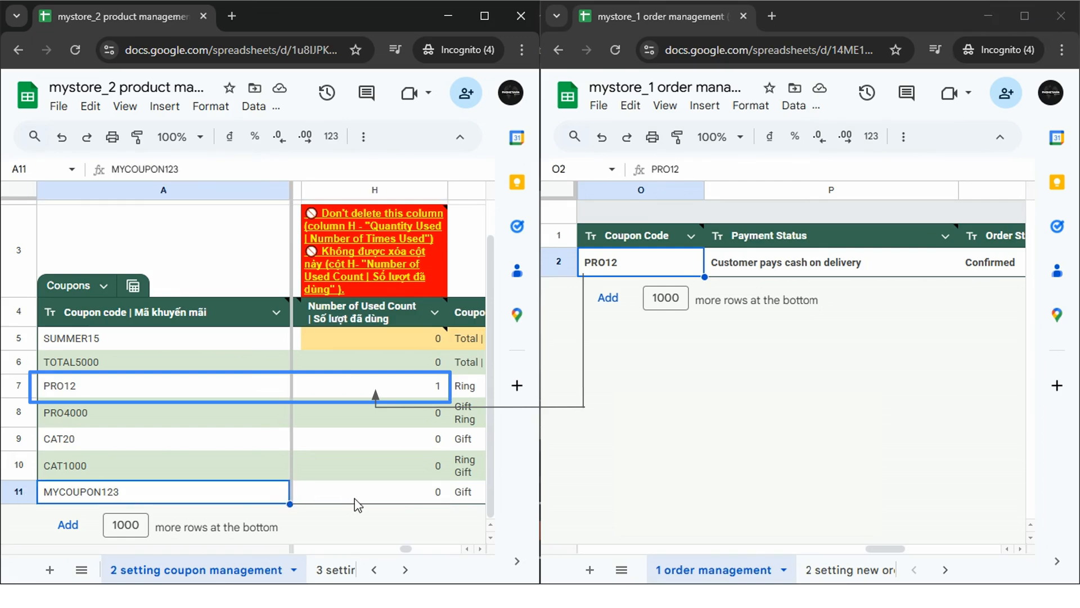
{"action": "left_click", "coordinate": [371, 498], "text": "shift"}
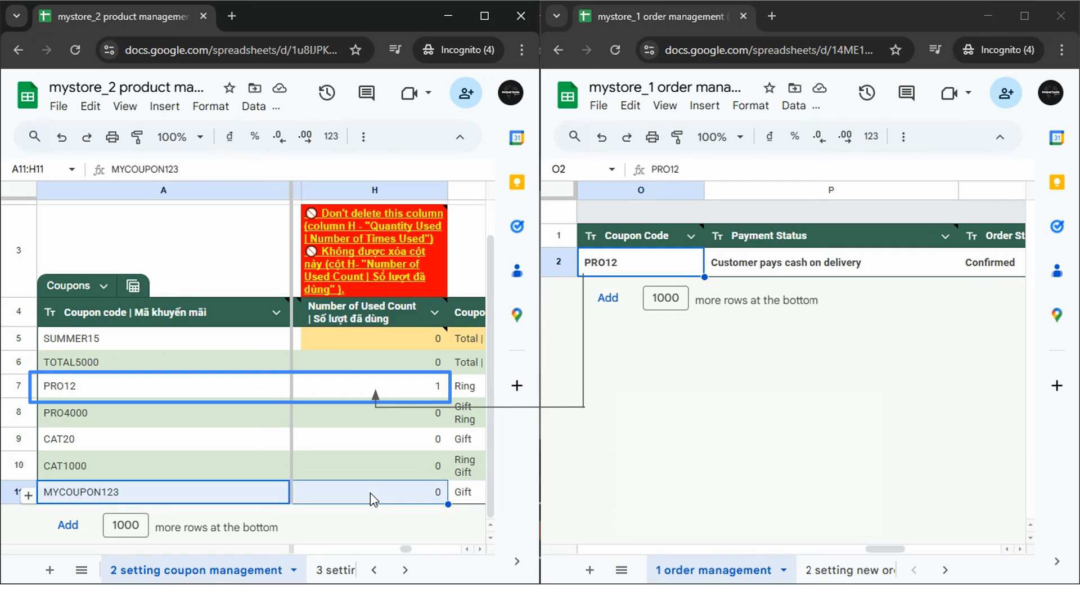
{"action": "left_click", "coordinate": [207, 388]}
{"action": "left_click", "coordinate": [397, 390], "text": "shift"}
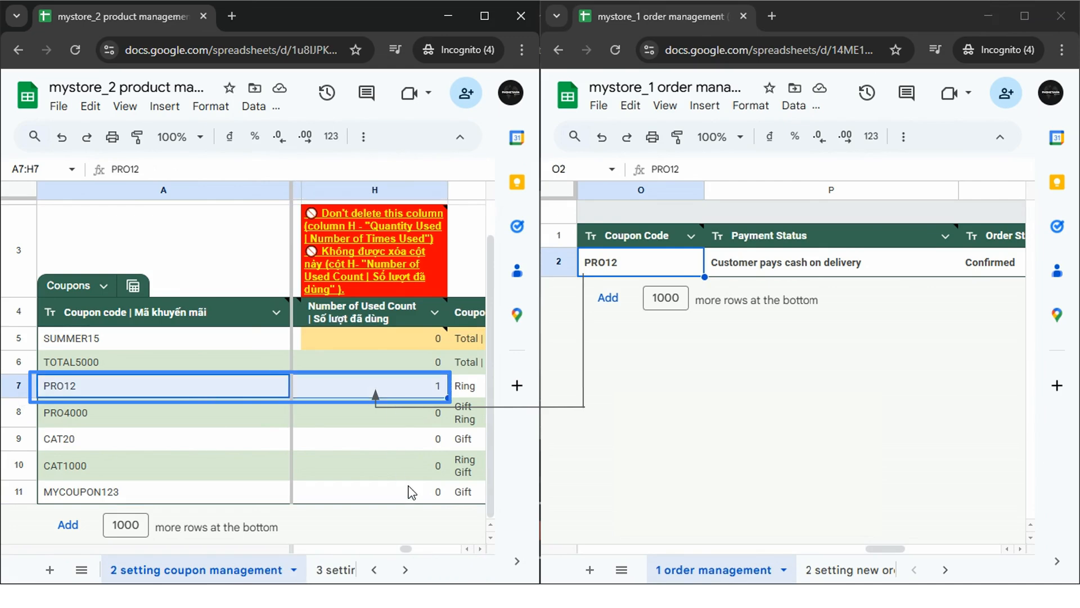
Set the order's coupon code back to MYCOUPON123.
{"action": "double_click", "coordinate": [679, 168]}
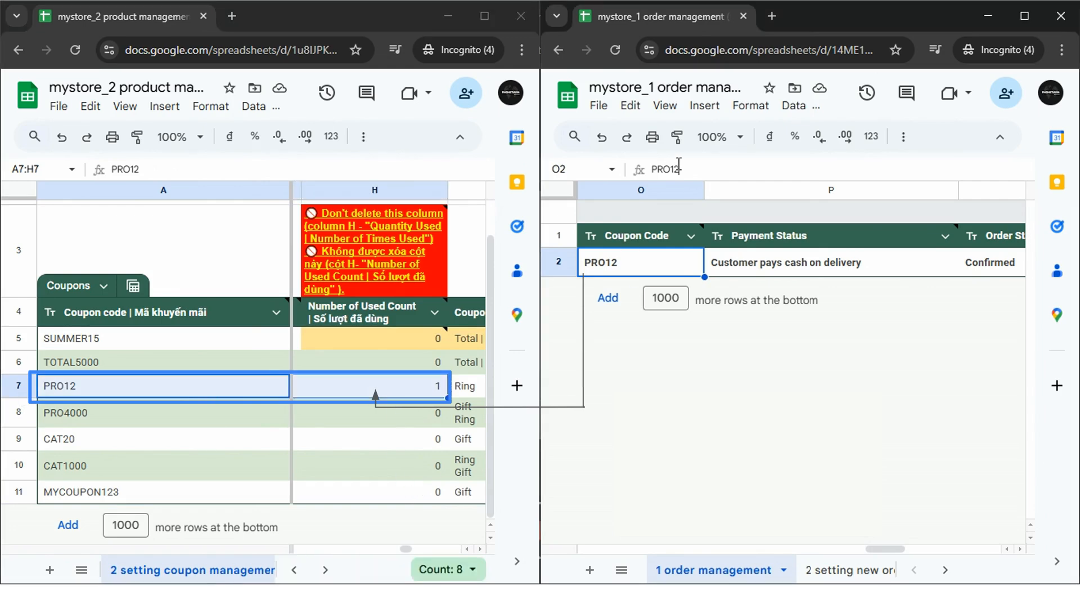
{"action": "type", "text": "MY"}
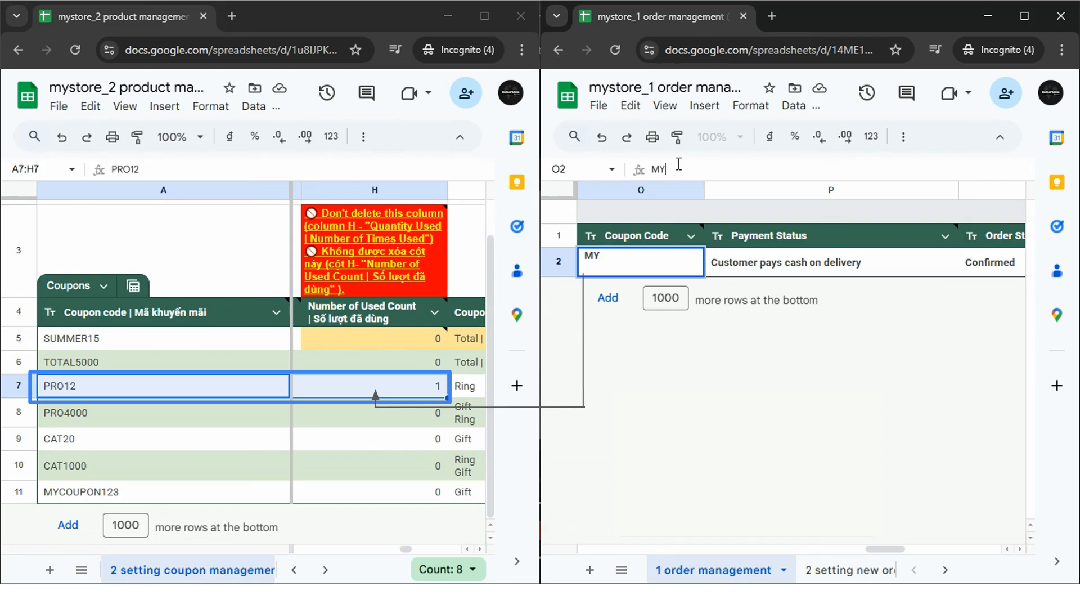
{"action": "type", "text": "COUPON123"}
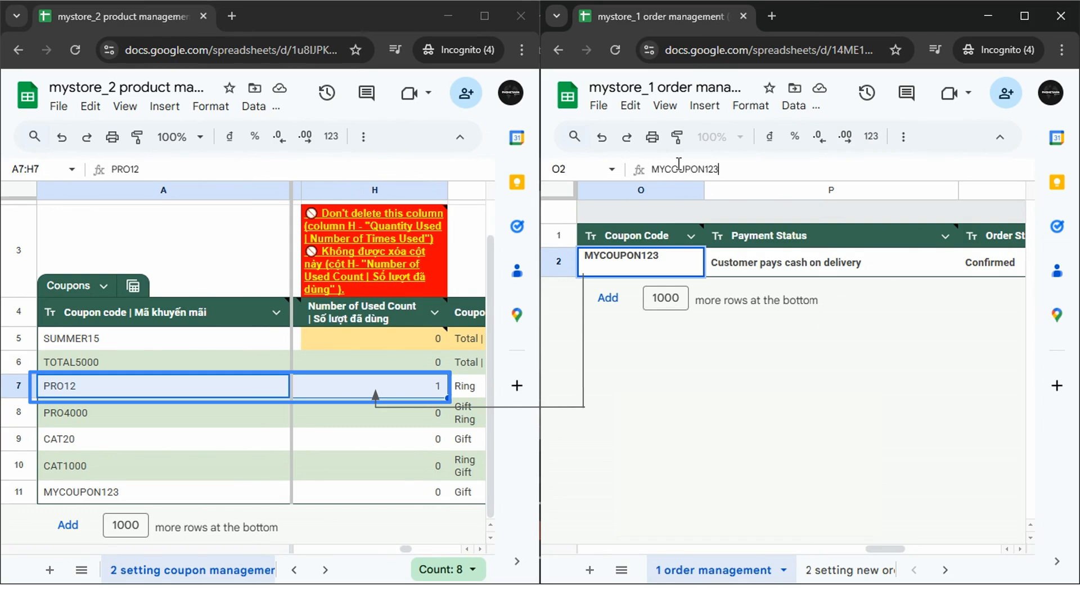
{"action": "key", "text": "Return"}
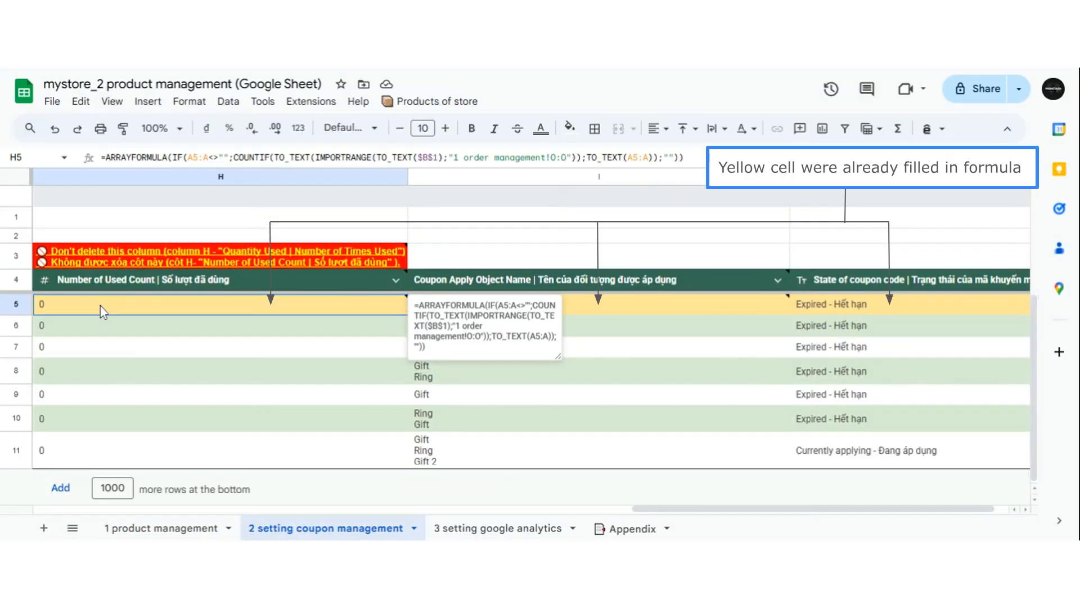
Examine the formulas in the yellow cells of the used count, object name and coupon state columns.
{"action": "left_click", "coordinate": [100, 306]}
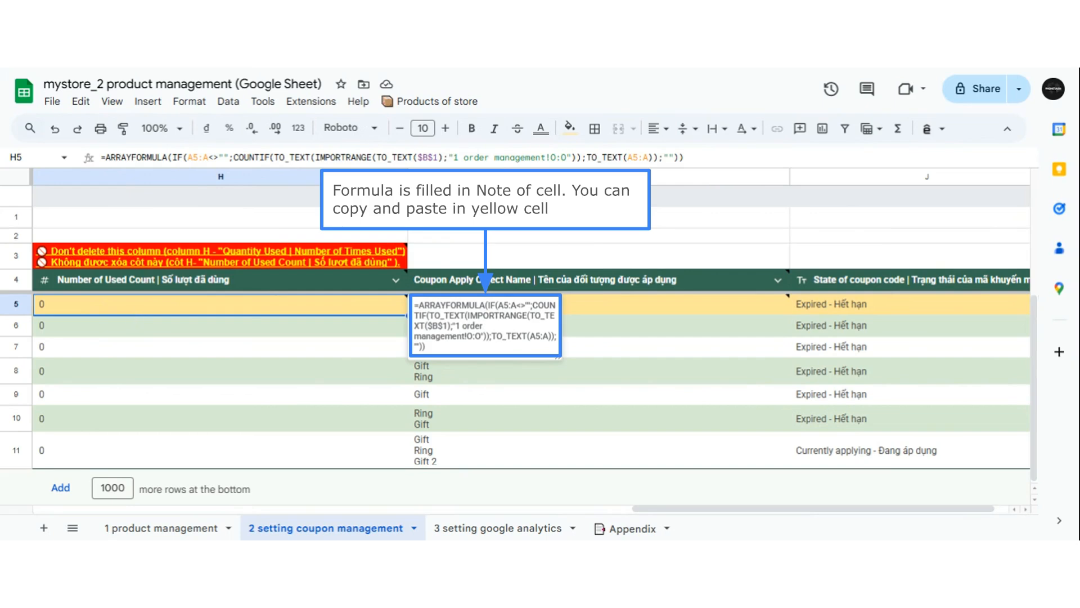
{"action": "left_click", "coordinate": [590, 307]}
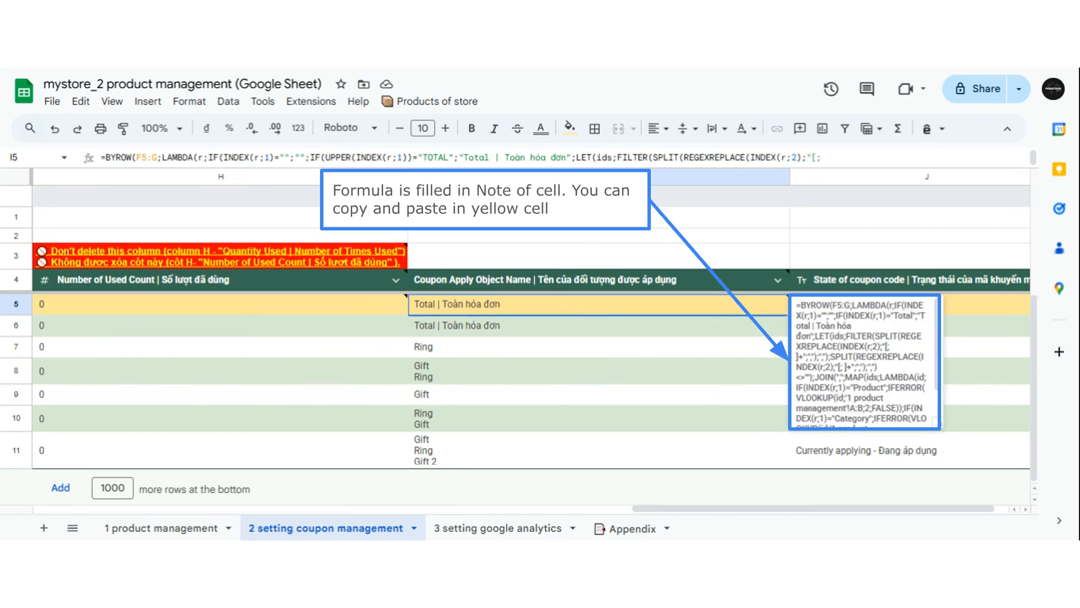
{"action": "left_click", "coordinate": [964, 304]}
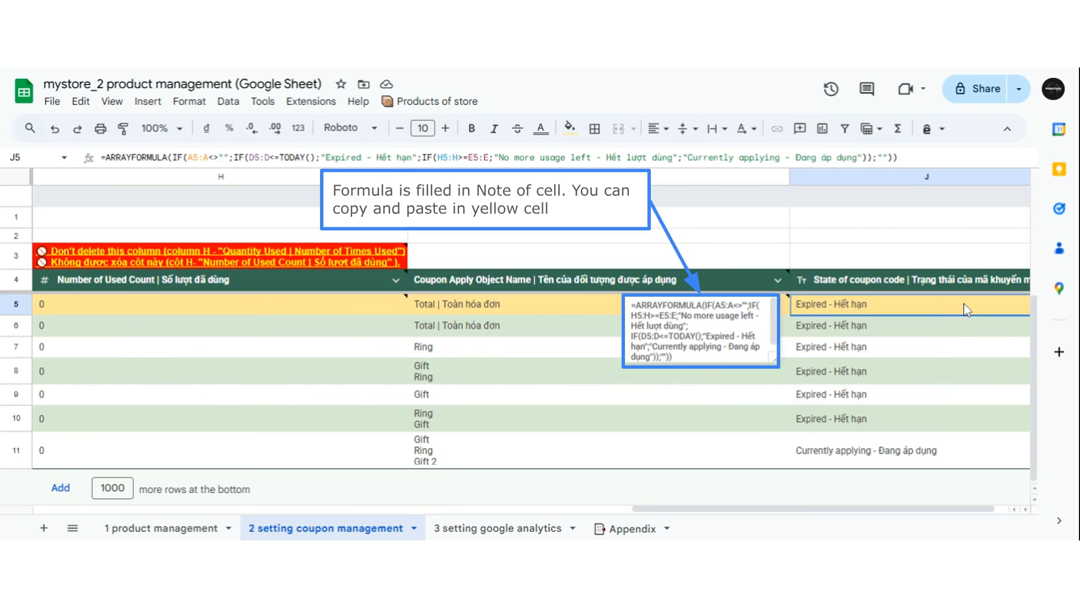